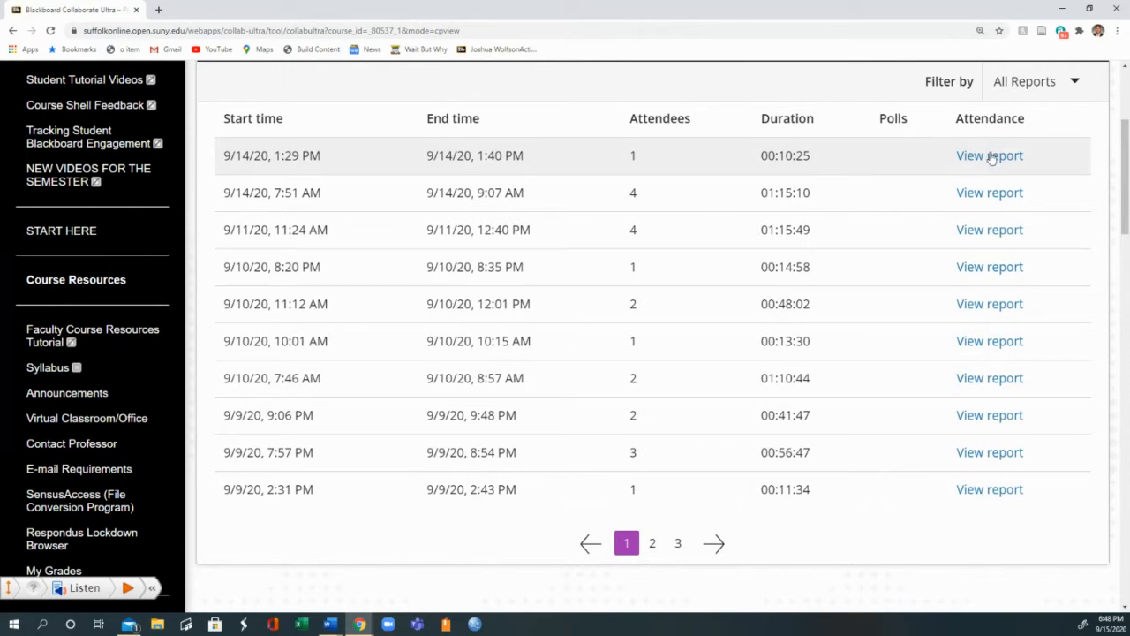
# - Open the attendance report of the 9/14/20, 1:29 PM session and examine the attendee's join, leave and total time
pyautogui.click(990, 157)
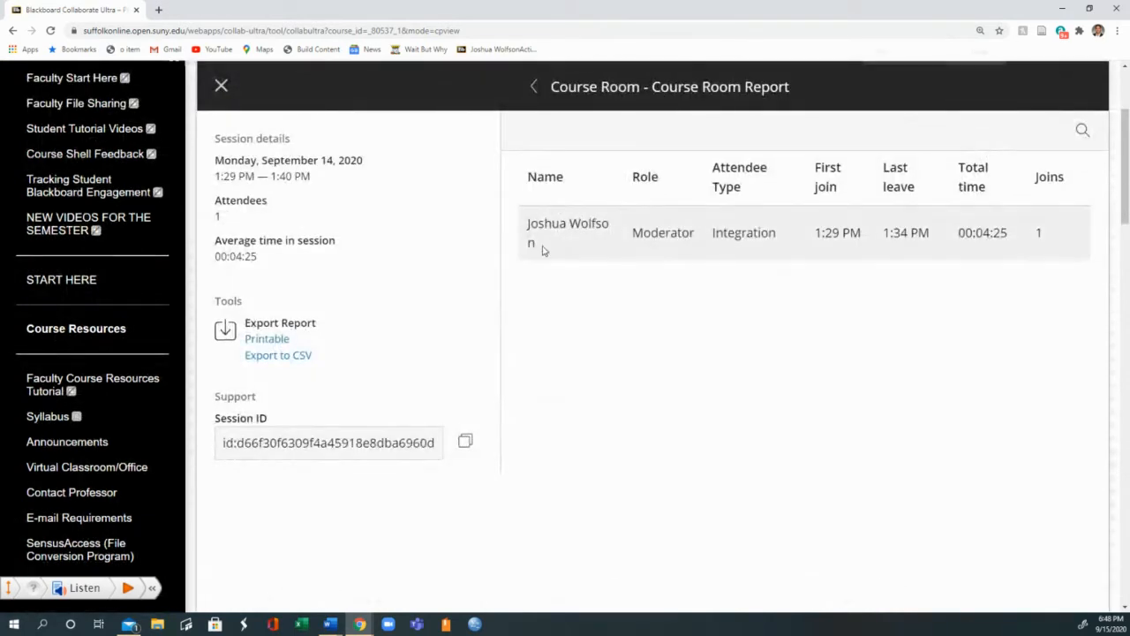
pyautogui.hotkey('ctrl', '-')
pyautogui.moveTo(798, 180); pyautogui.dragTo(949, 190)
pyautogui.click(872, 185)
pyautogui.moveTo(1075, 185); pyautogui.dragTo(1002, 182)
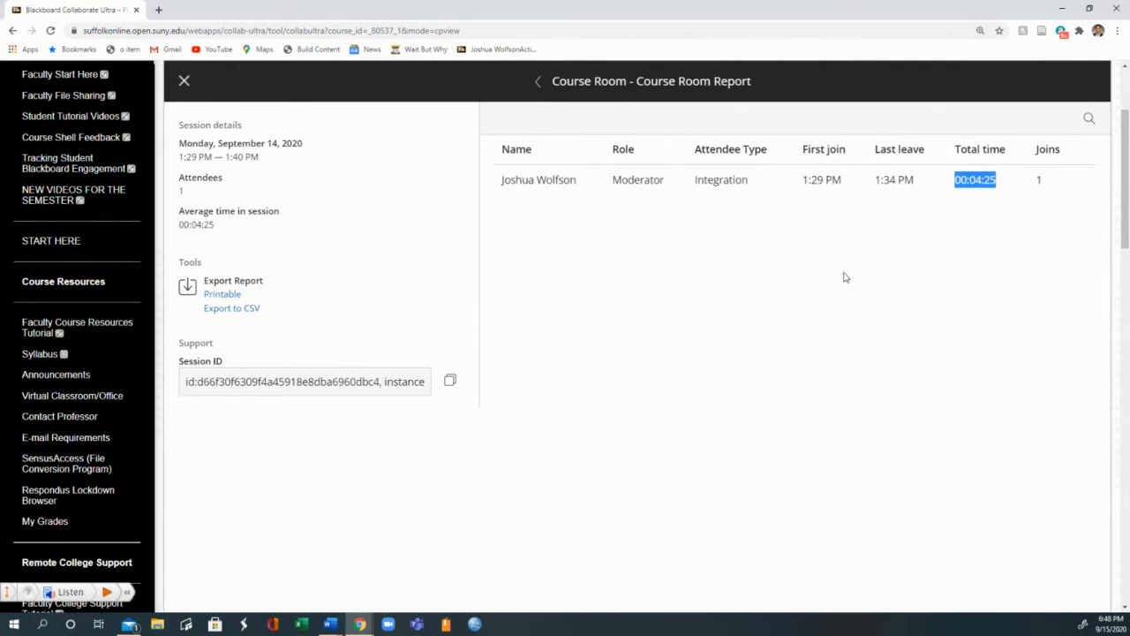
pyautogui.click(808, 199)
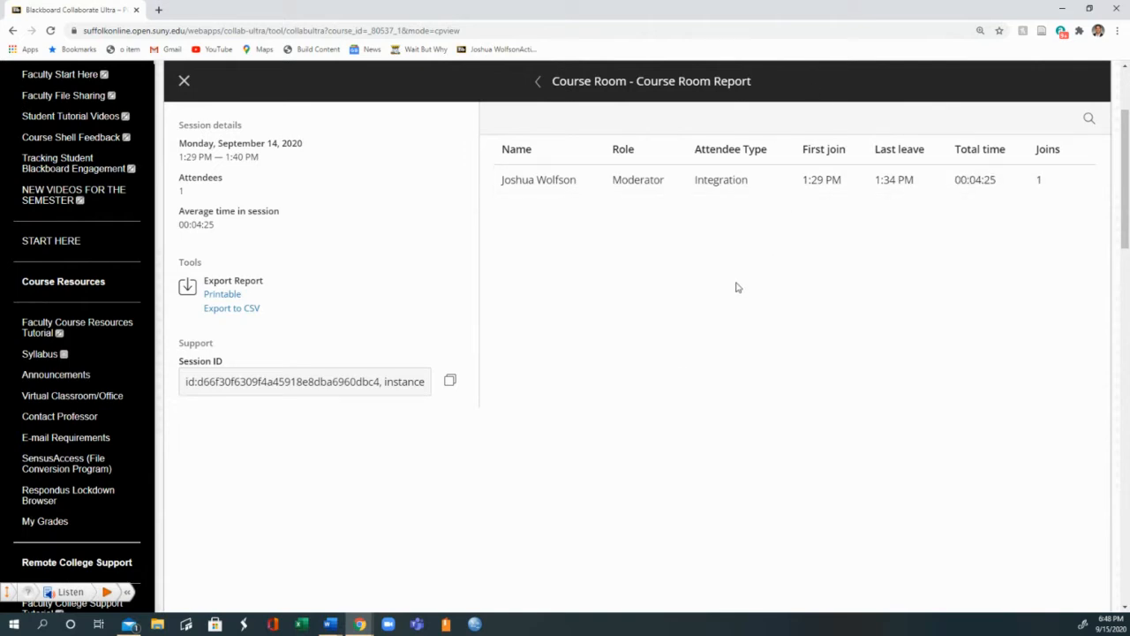
# - Open the printable version of the session report and move it into a separate browser window
pyautogui.click(224, 295)
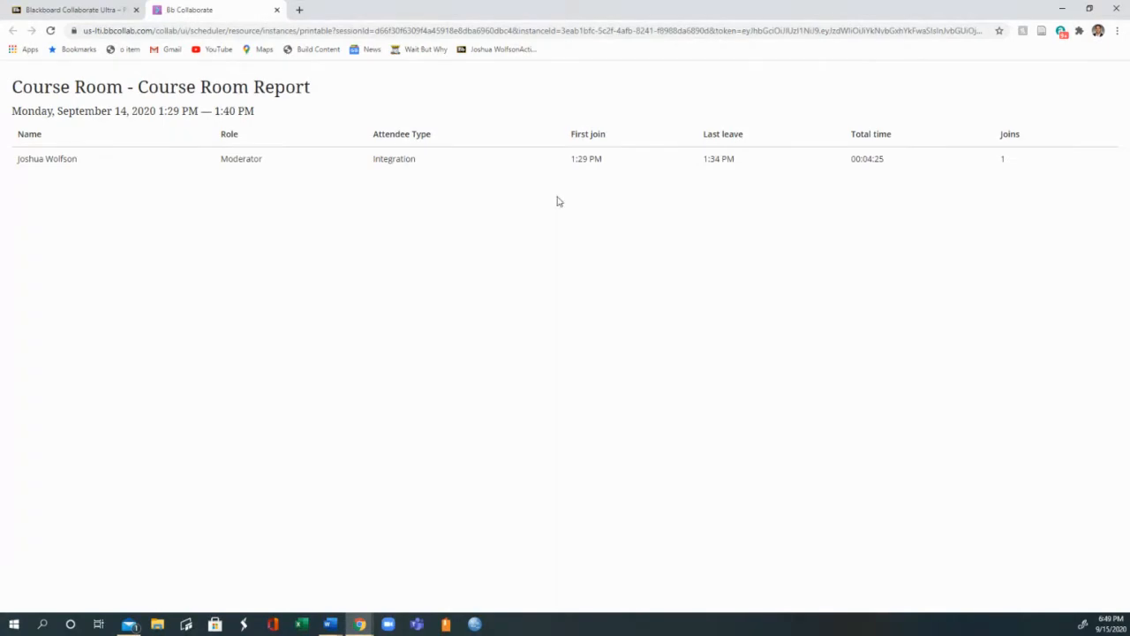
pyautogui.moveTo(215, 13); pyautogui.dragTo(868, 239)
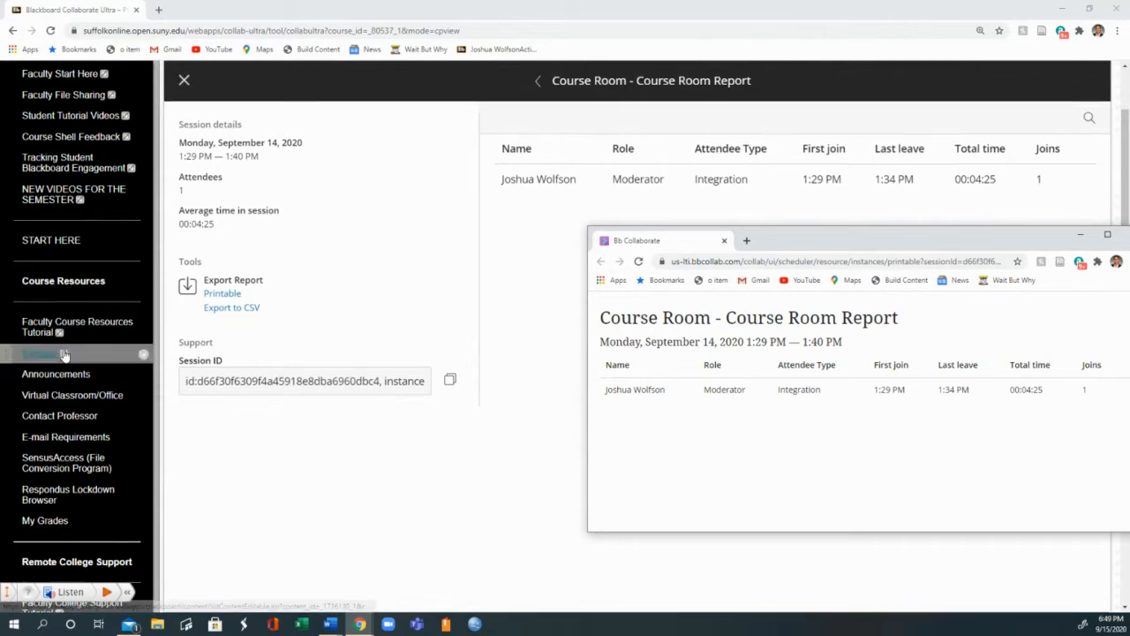
# - Open the course's Attendance tool from the Course Tools in the Control Panel
pyautogui.scroll(-3, 63, 358)
pyautogui.scroll(-10, 64, 358)
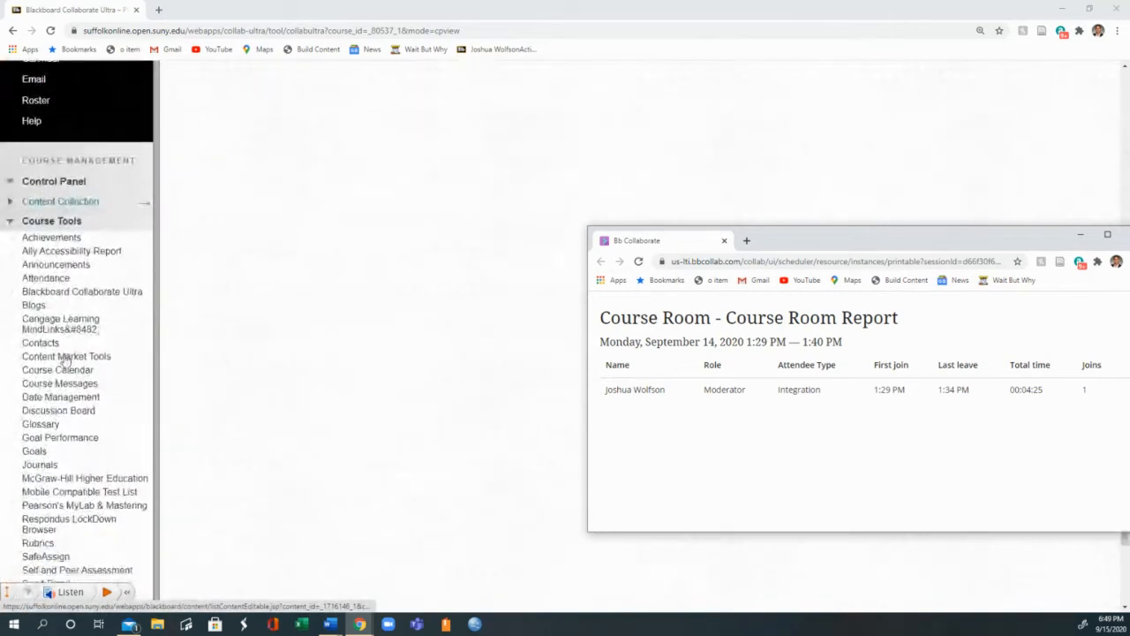
pyautogui.click(58, 201)
pyautogui.click(57, 201)
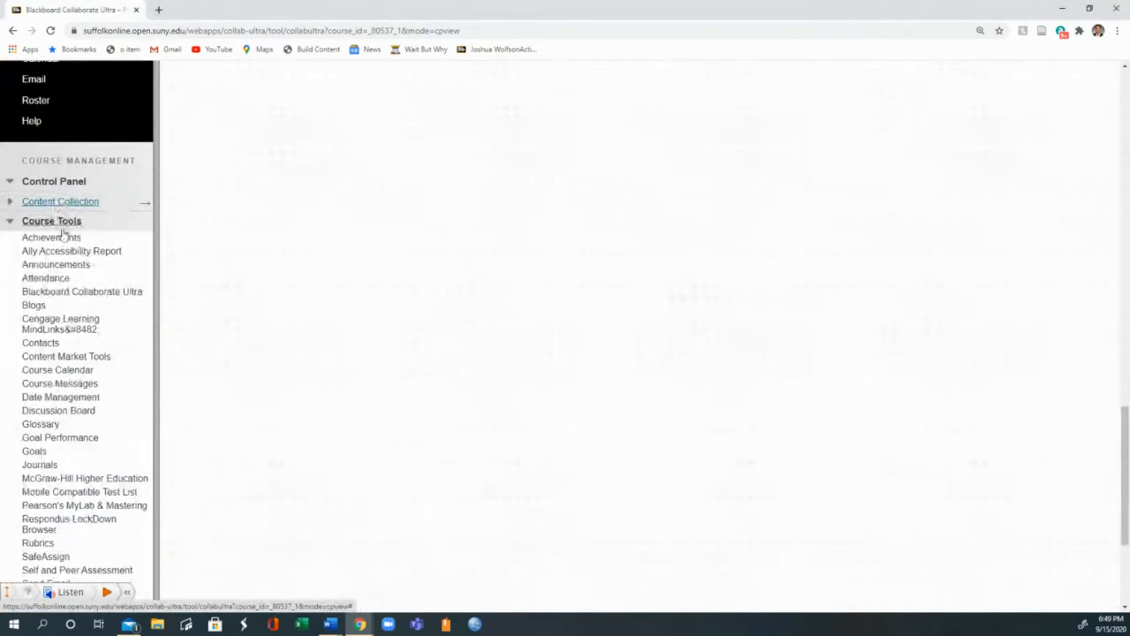
pyautogui.click(57, 223)
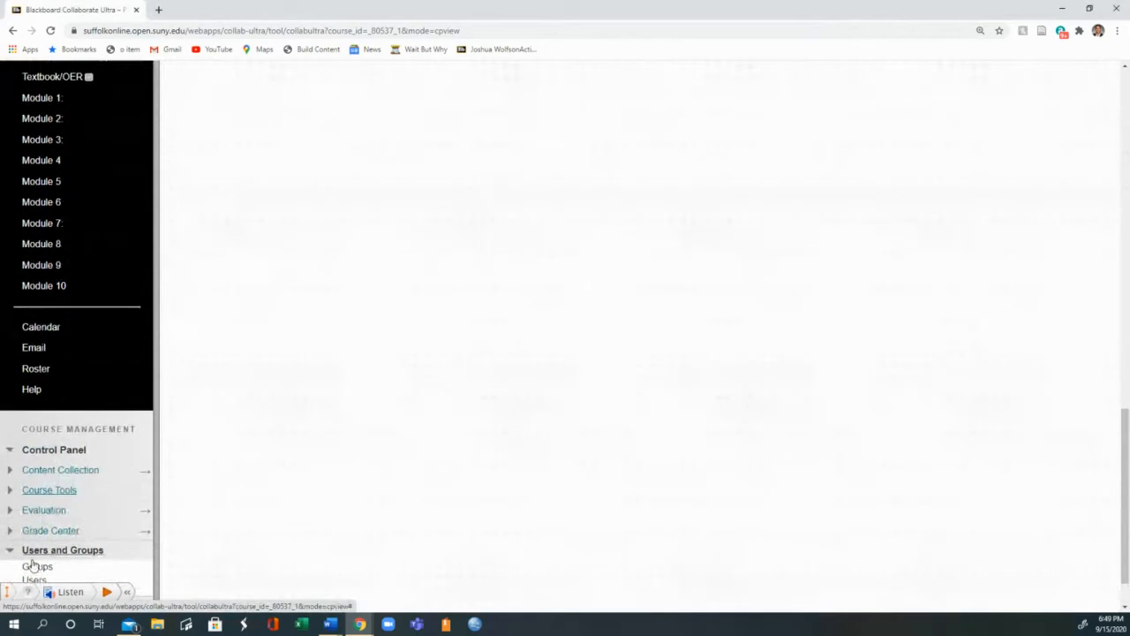
pyautogui.click(38, 553)
pyautogui.click(55, 491)
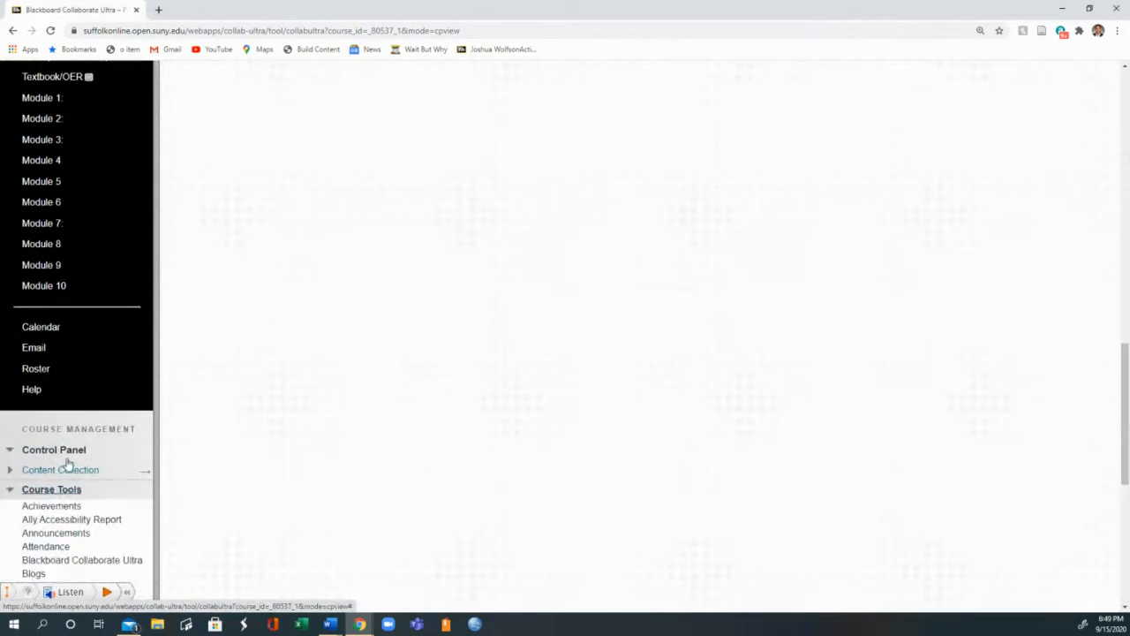
pyautogui.scroll(-3, 61, 394)
pyautogui.click(45, 371)
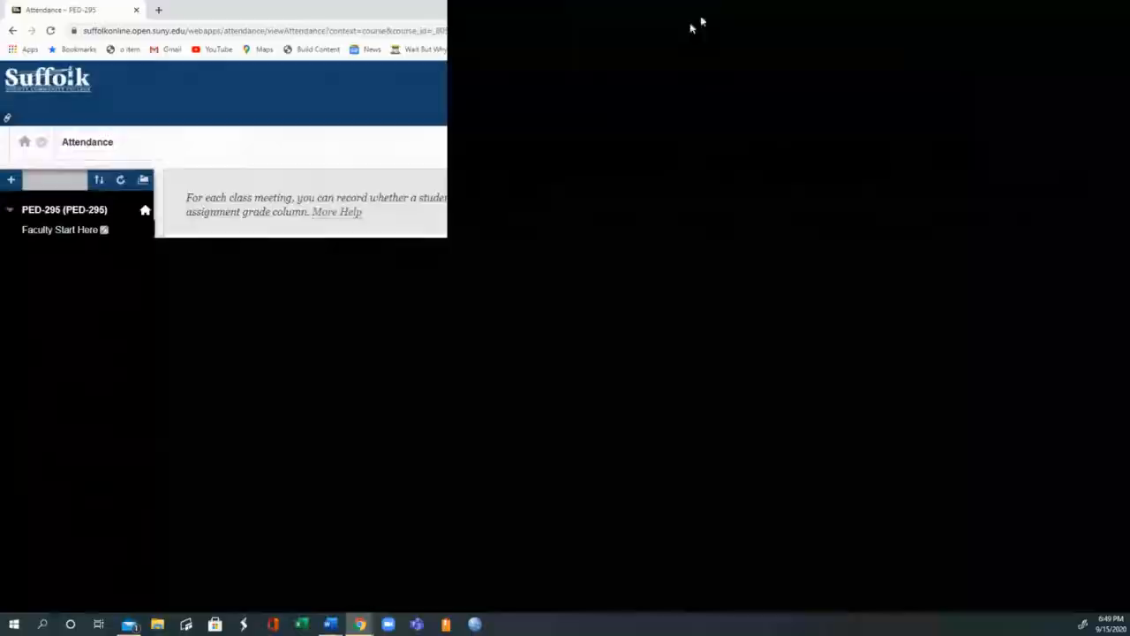
# - View the attendance page side by side with the printable report, and return the attendance page to full screen
pyautogui.moveTo(691, 28); pyautogui.dragTo(0, 191)
pyautogui.click(840, 118)
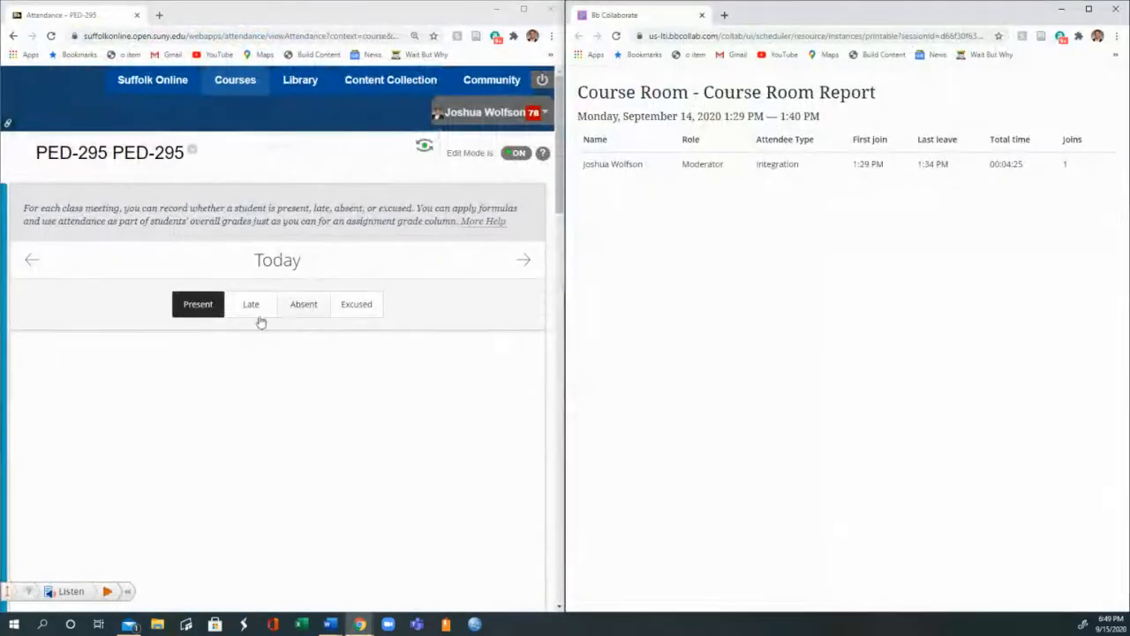
pyautogui.scroll(-2, 74, 214)
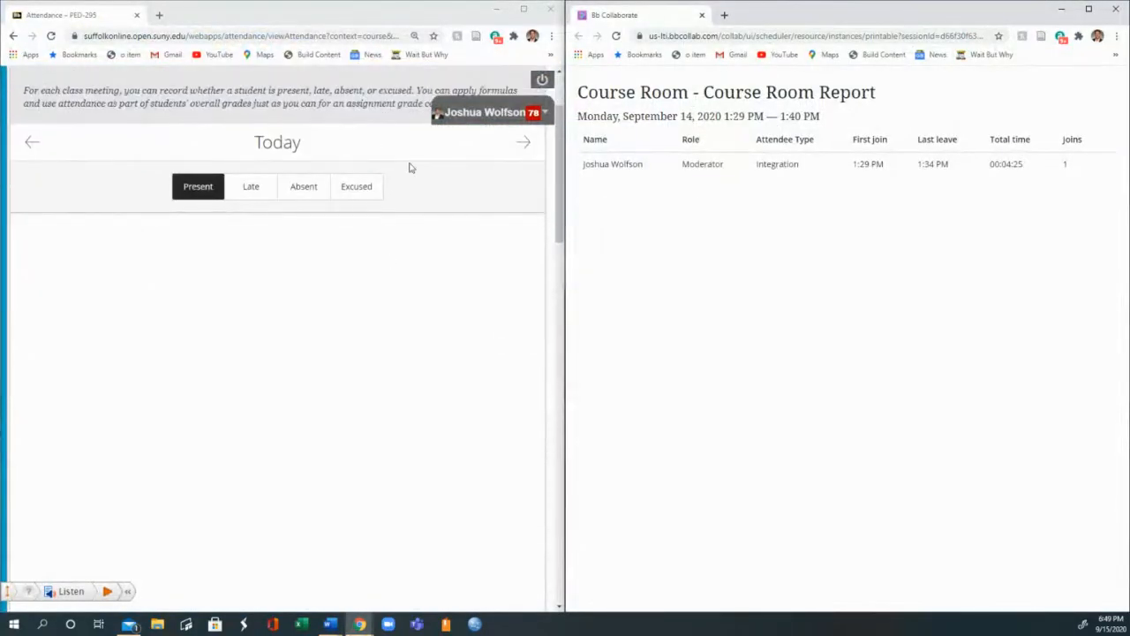
pyautogui.moveTo(409, 13); pyautogui.dragTo(311, 2)
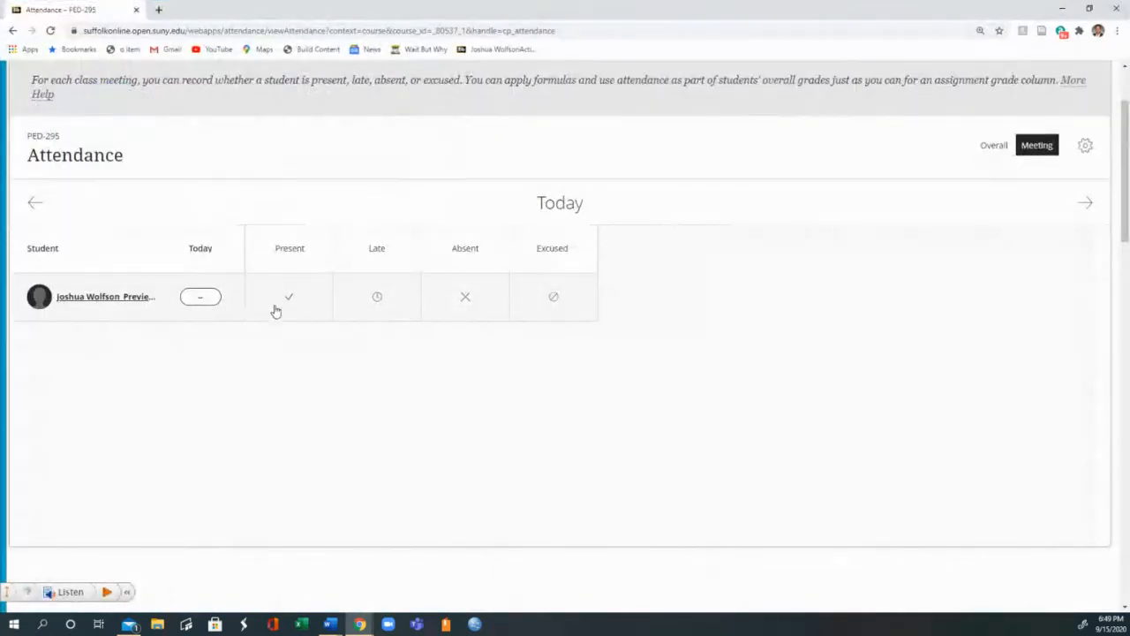
# - Try the Late, Absent and Excused marks for the student in today's meeting and settle on Present
pyautogui.click(309, 296)
pyautogui.click(378, 298)
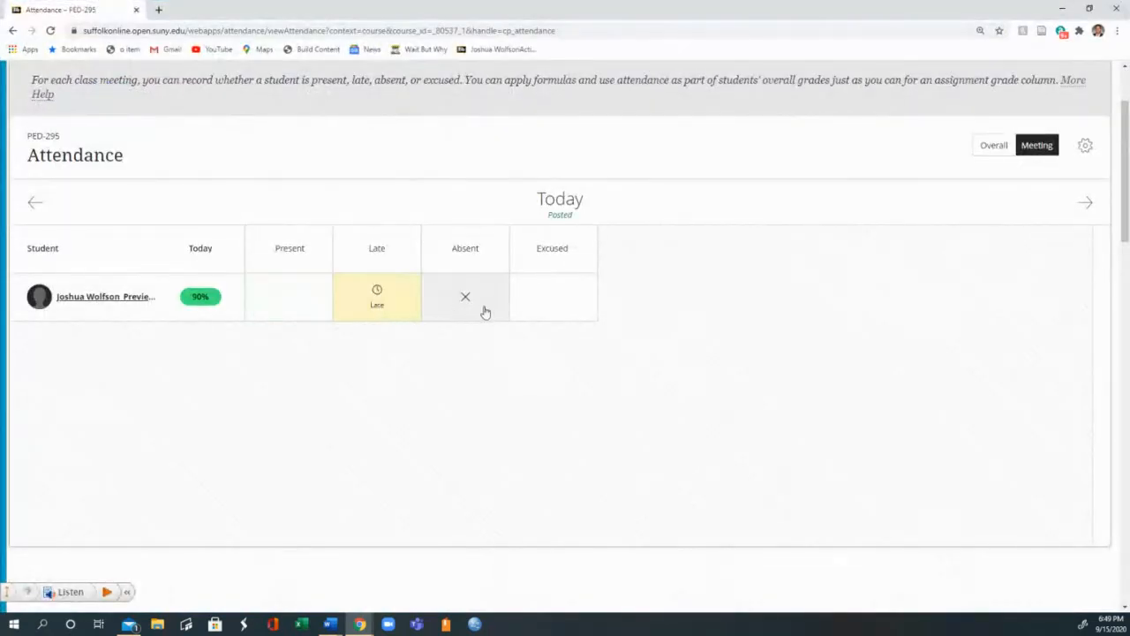
pyautogui.click(485, 311)
pyautogui.click(530, 301)
pyautogui.click(300, 300)
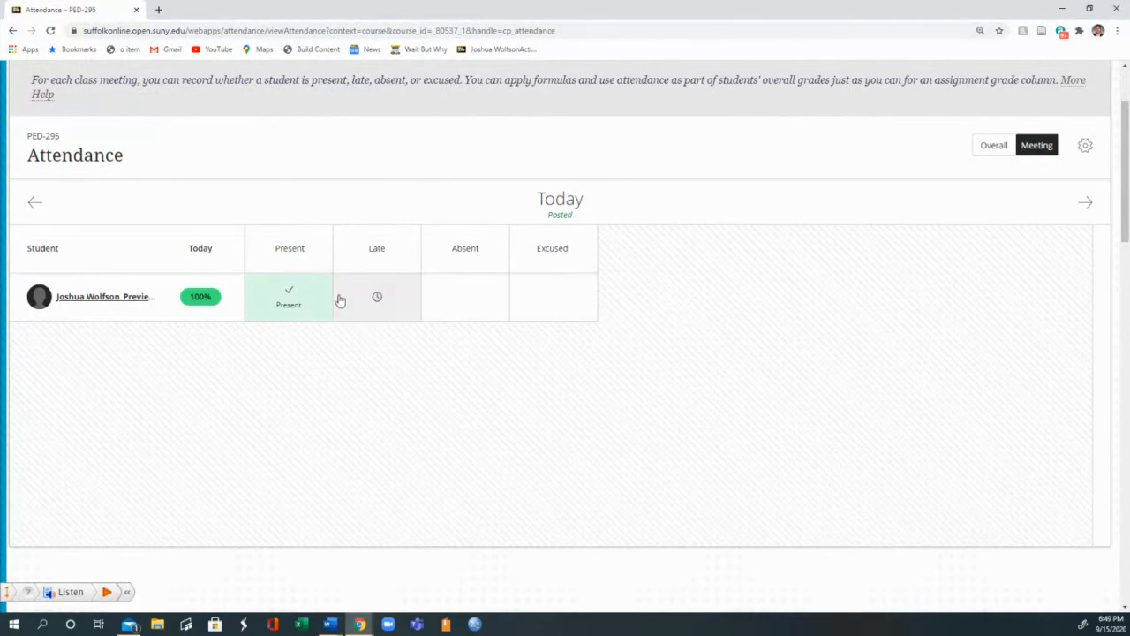
# - In the overall attendance view, mark the student Present for 9/2/20 and Late for 9/3/20
pyautogui.click(986, 150)
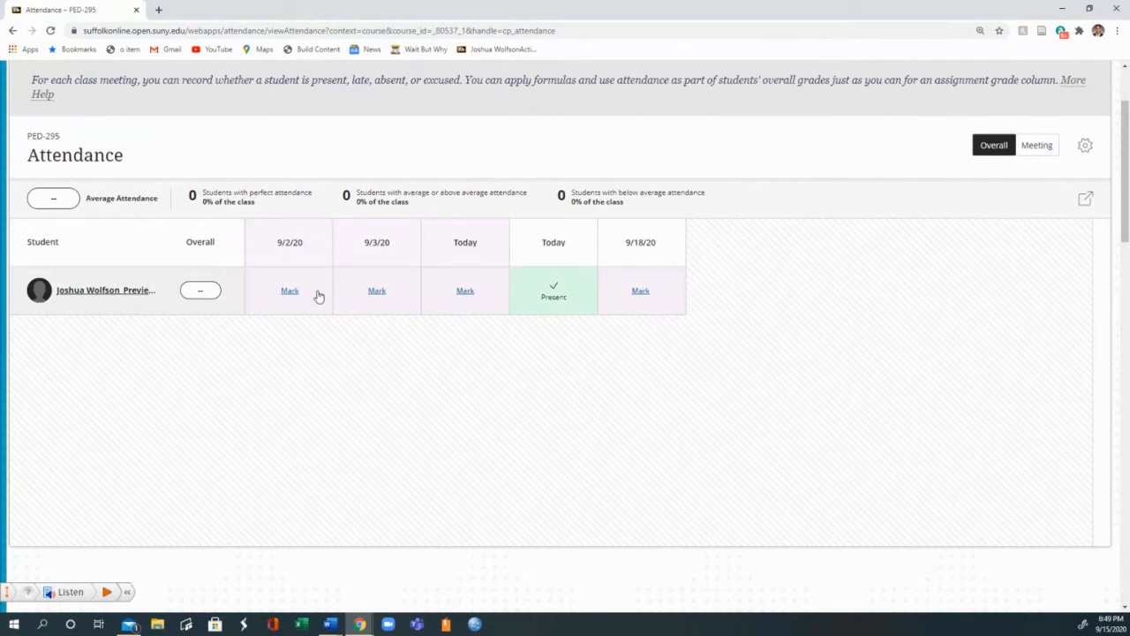
pyautogui.click(318, 295)
pyautogui.click(292, 326)
pyautogui.click(362, 308)
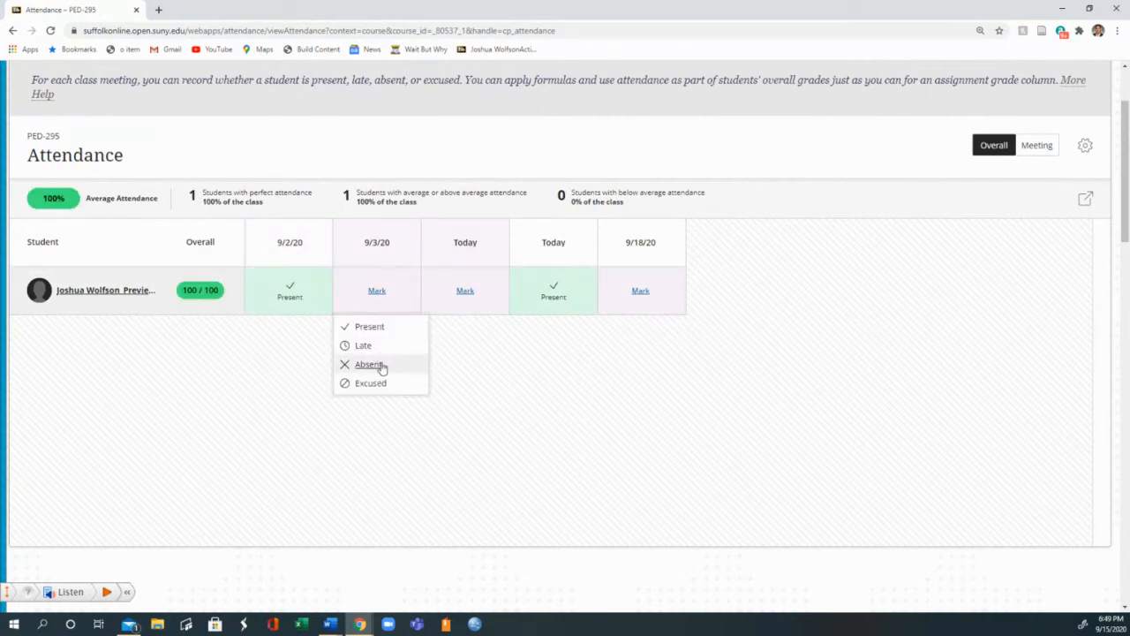
pyautogui.click(363, 345)
# - Mark the student Absent for the unmarked Today meeting and Present for 9/18/20
pyautogui.click(465, 290)
pyautogui.click(456, 365)
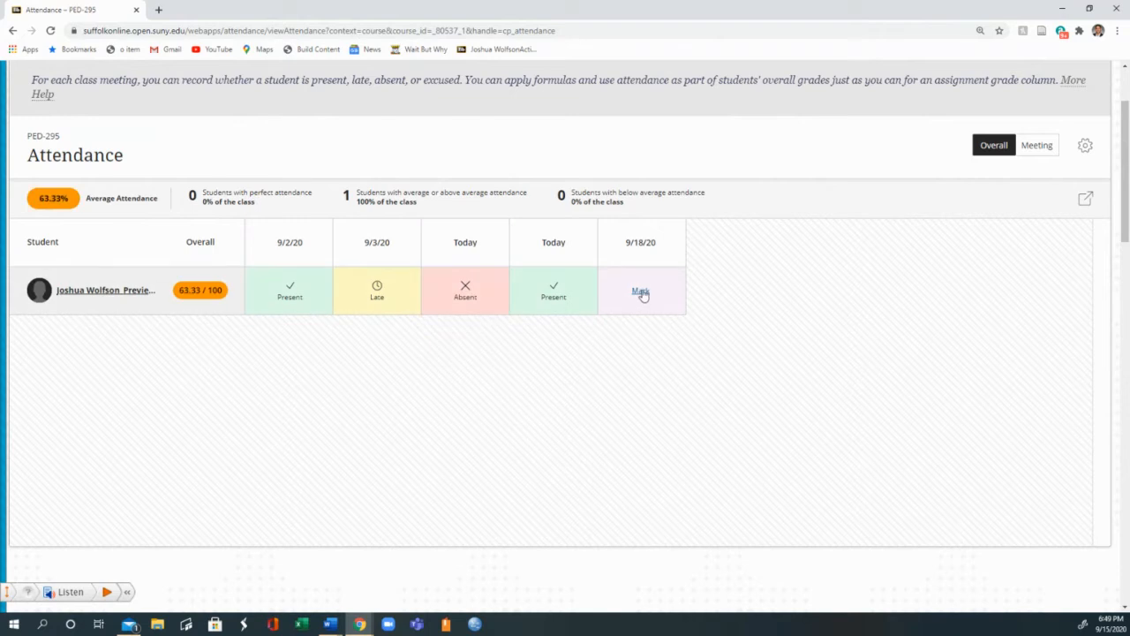
pyautogui.click(641, 291)
pyautogui.click(643, 326)
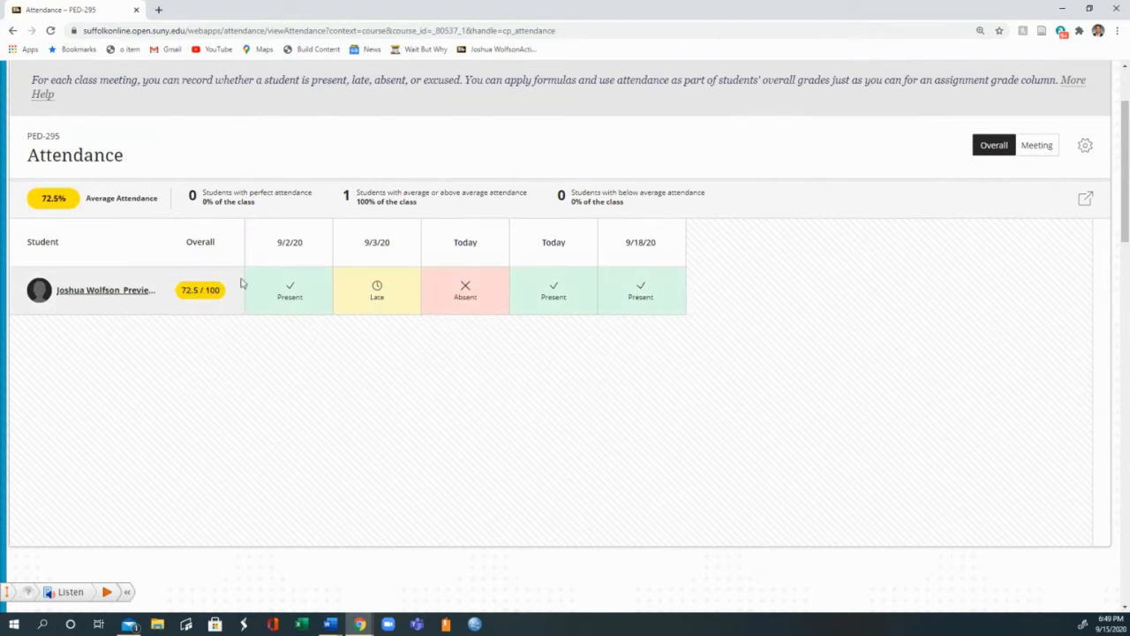
# - In the attendance settings, set the Late grade to 75%, keep grading by Points and save
pyautogui.click(1084, 146)
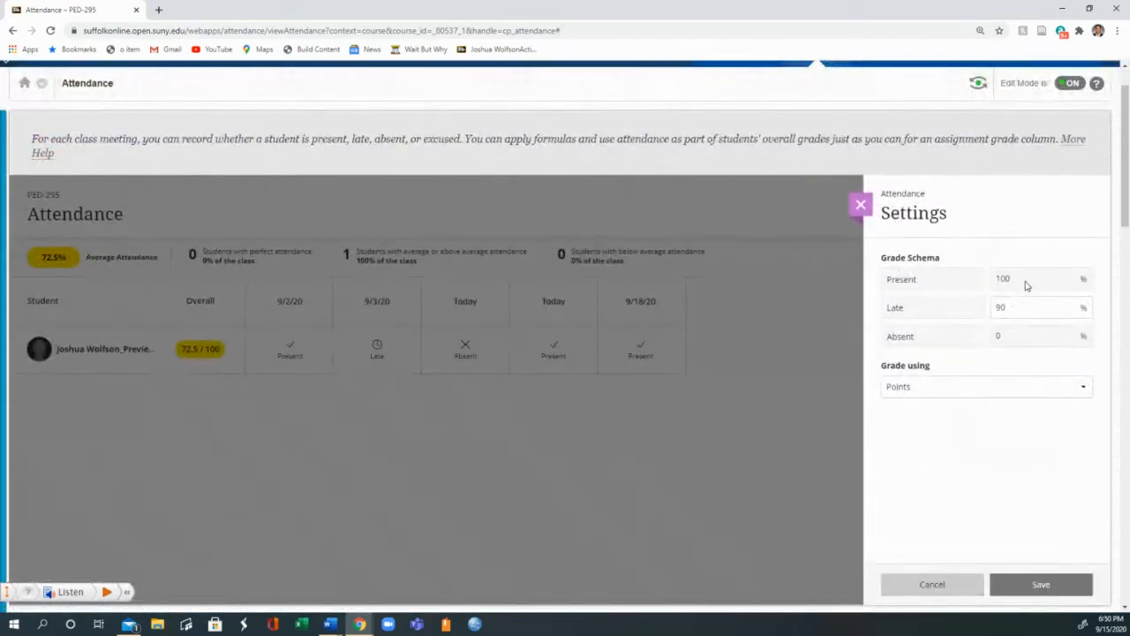
pyautogui.click(1016, 307)
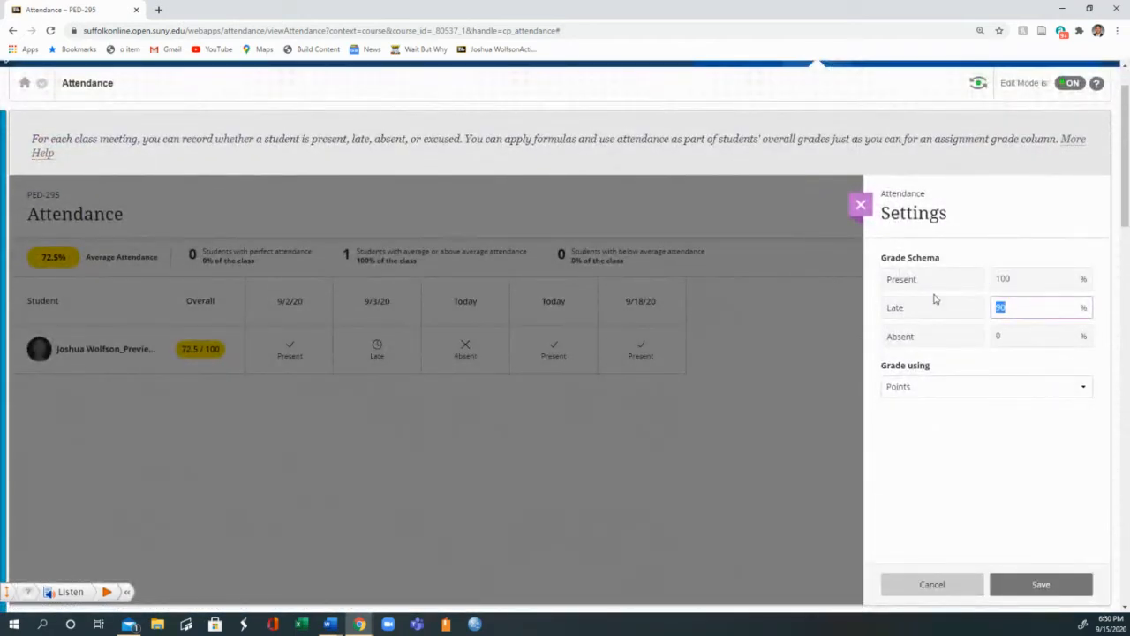
pyautogui.write('75')
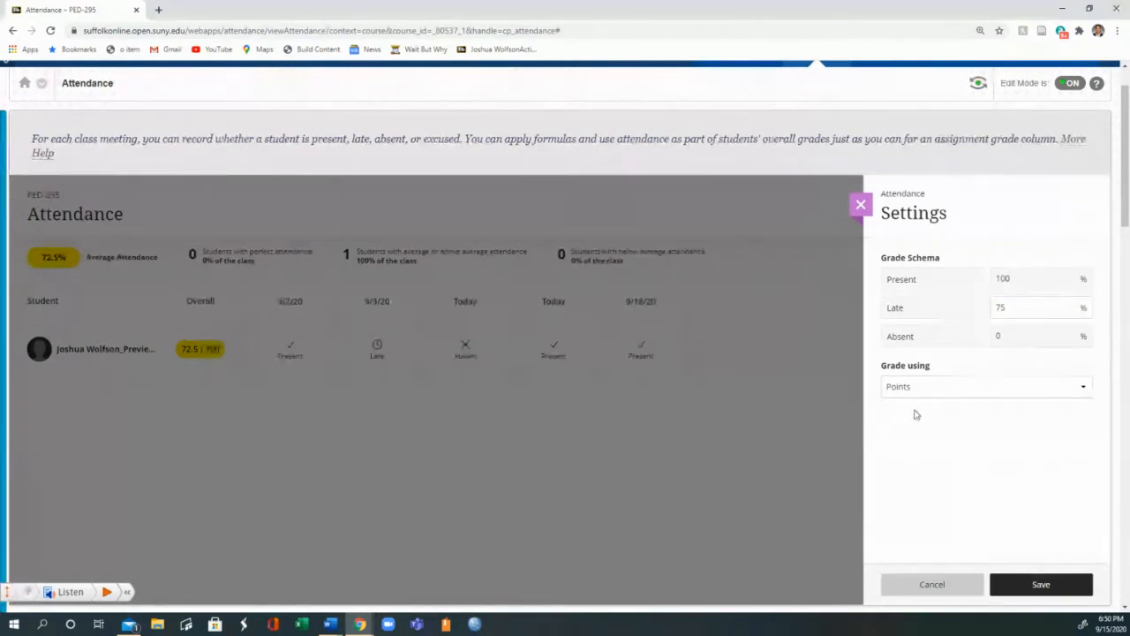
pyautogui.click(893, 389)
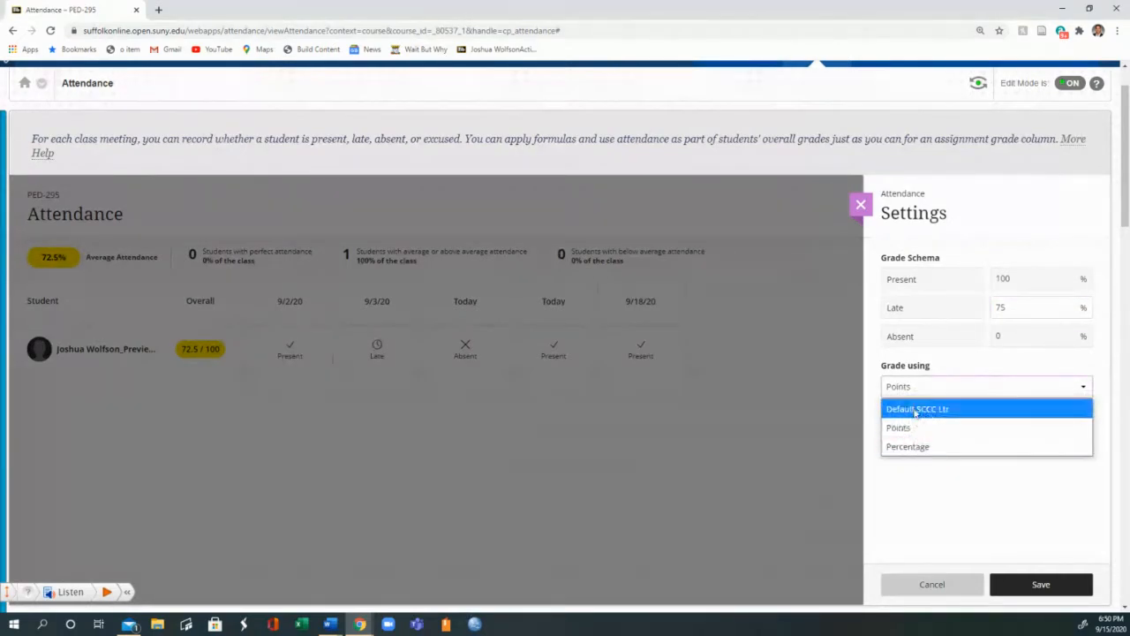
pyautogui.click(934, 429)
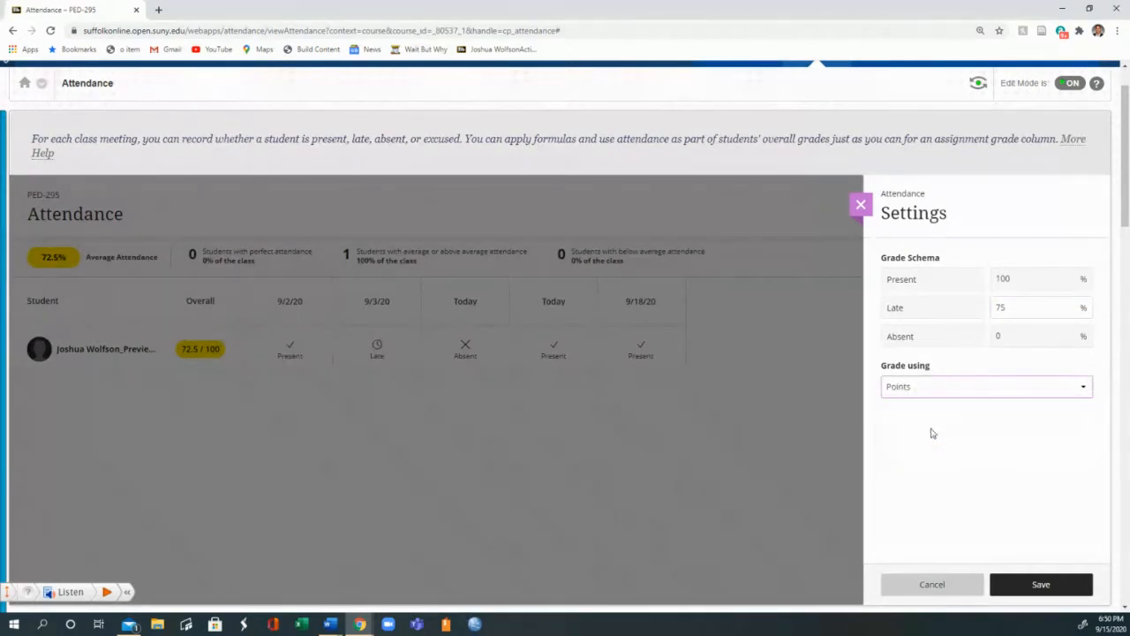
pyautogui.click(1021, 583)
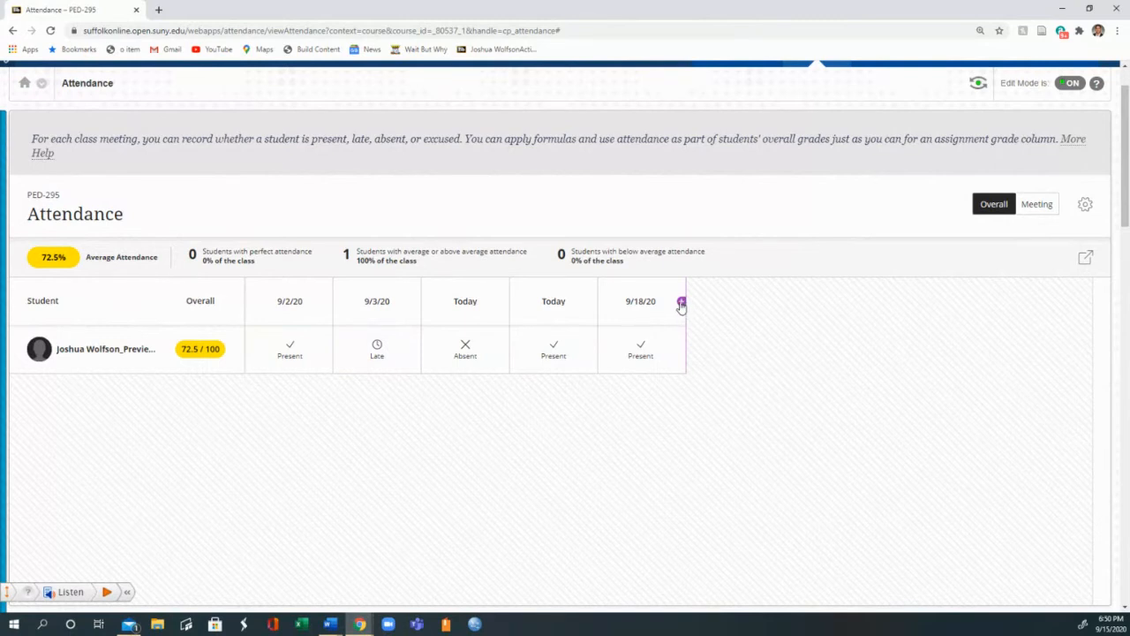
# - Add a meeting dated 9/17/20 after the 9/18/20 column and mark the student Late for it
pyautogui.hotkey('ctrl', '+')
pyautogui.hotkey('ctrl', '+')
pyautogui.scroll(-1, 1012, 345)
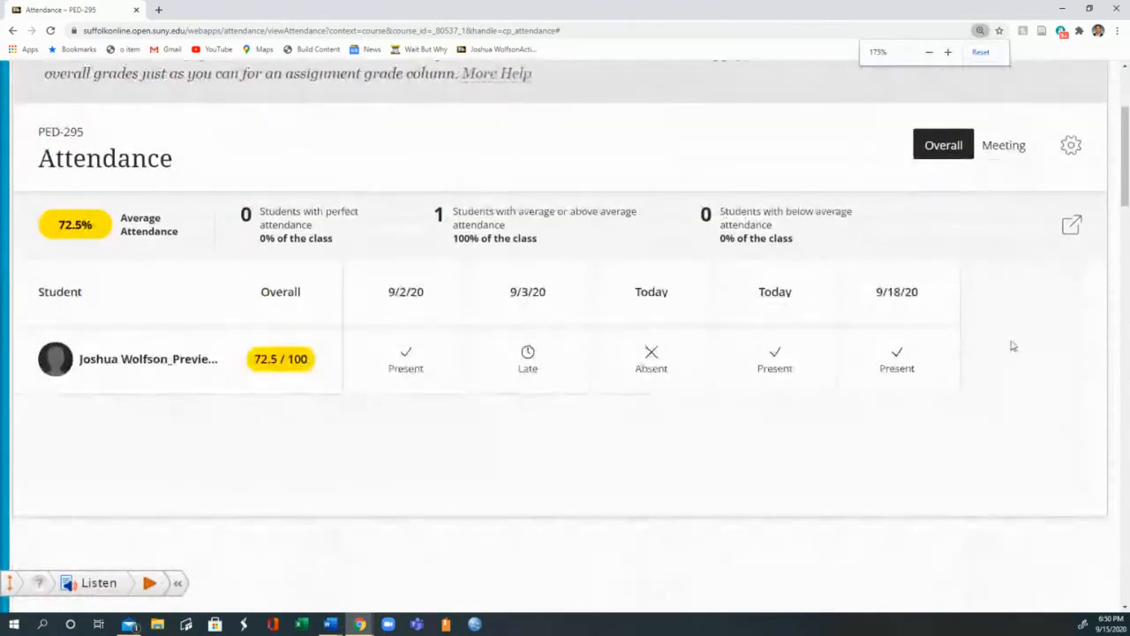
pyautogui.click(955, 293)
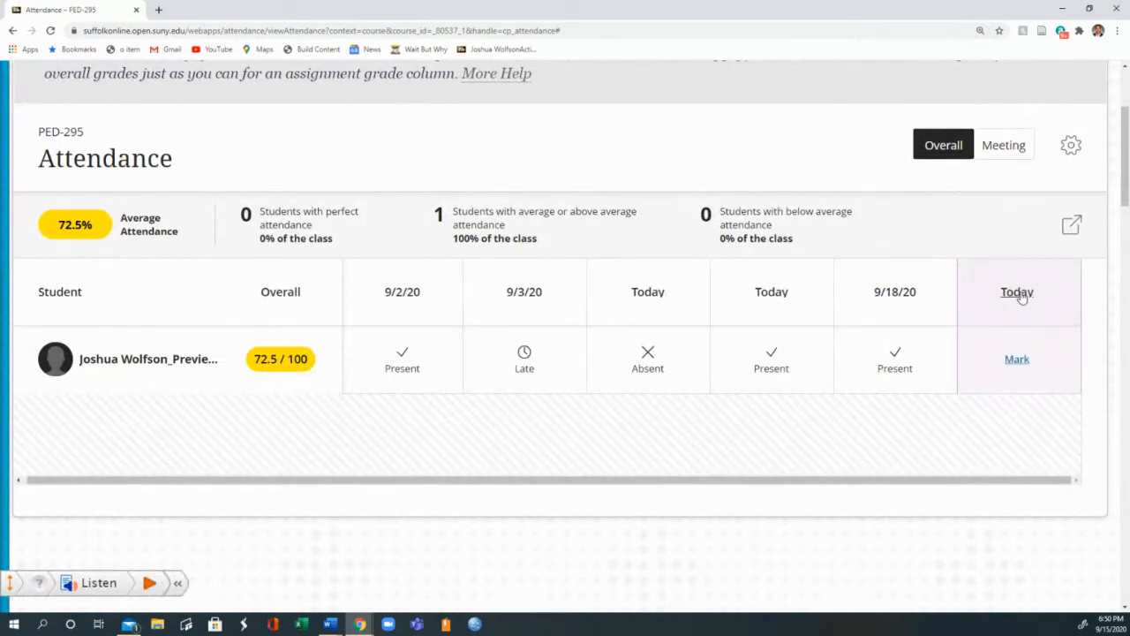
pyautogui.click(1020, 294)
pyautogui.hotkey('ctrl', '-')
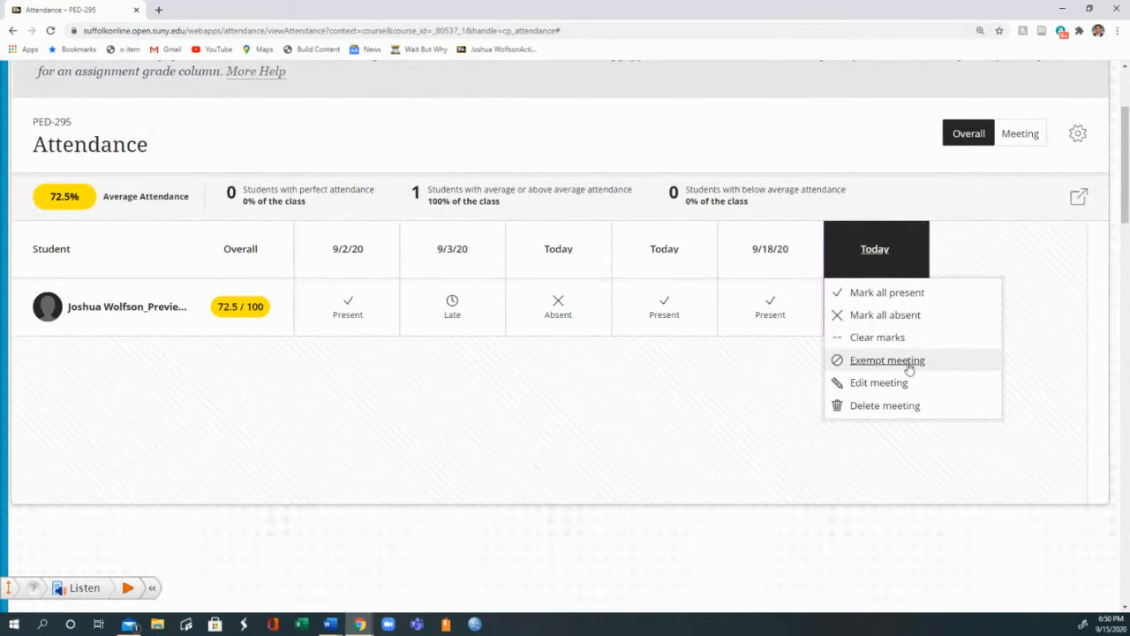
pyautogui.click(865, 382)
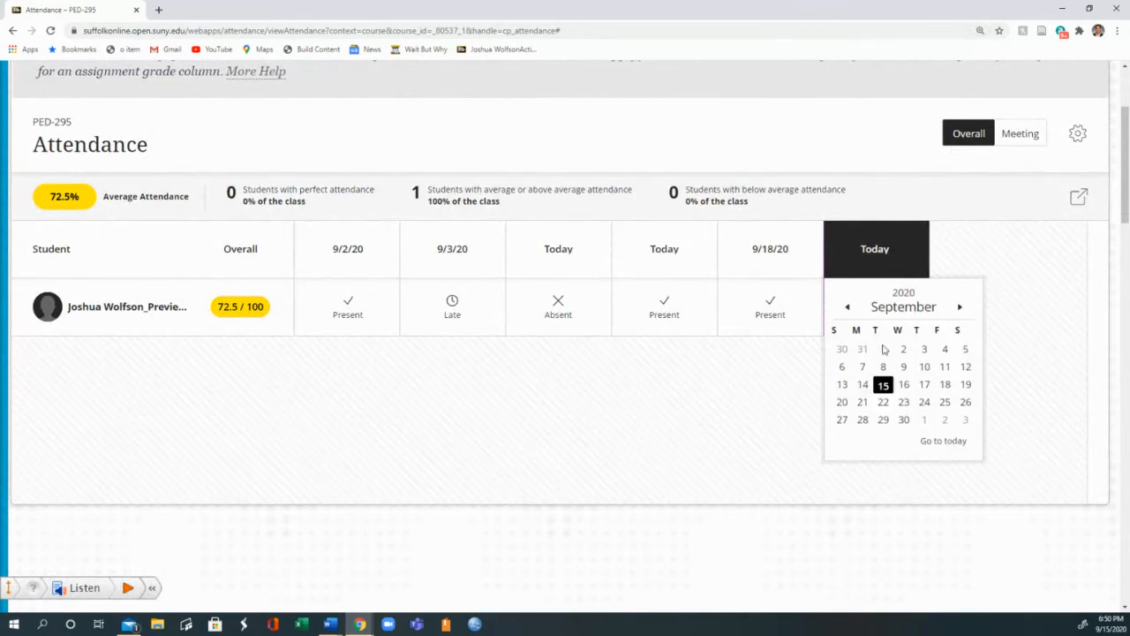
pyautogui.scroll(-1, 919, 353)
pyautogui.click(925, 267)
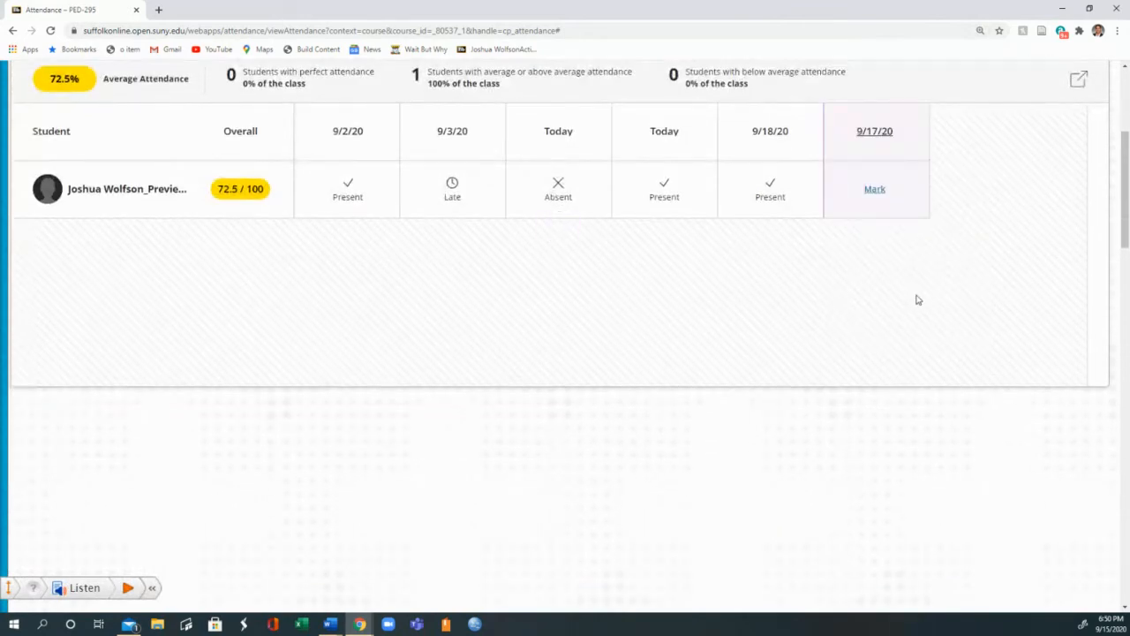
pyautogui.click(869, 248)
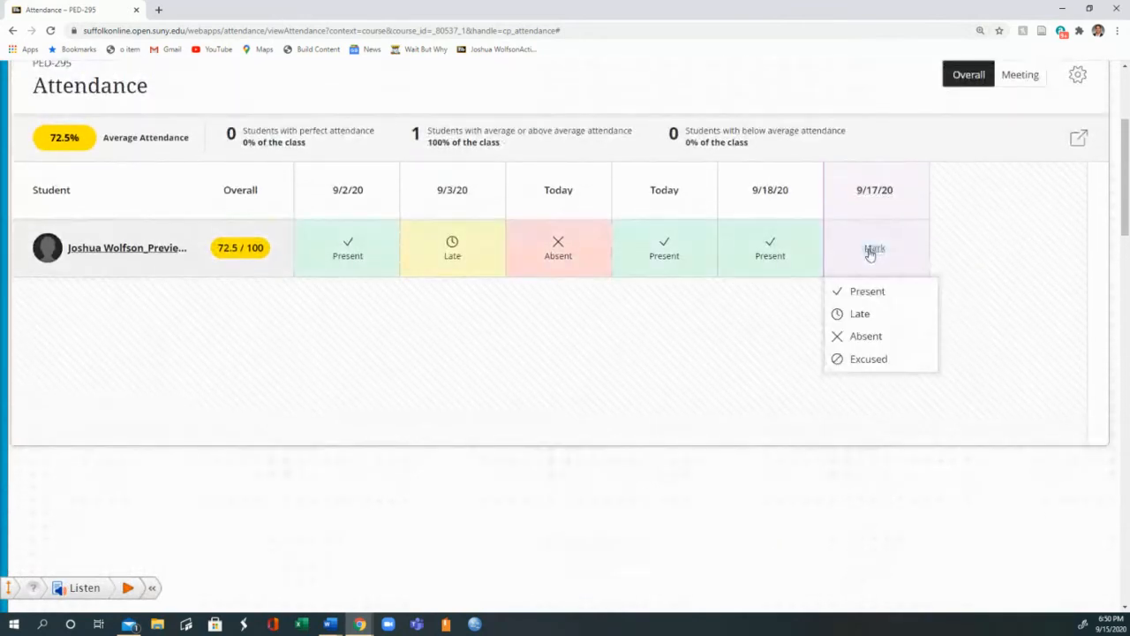
pyautogui.click(861, 313)
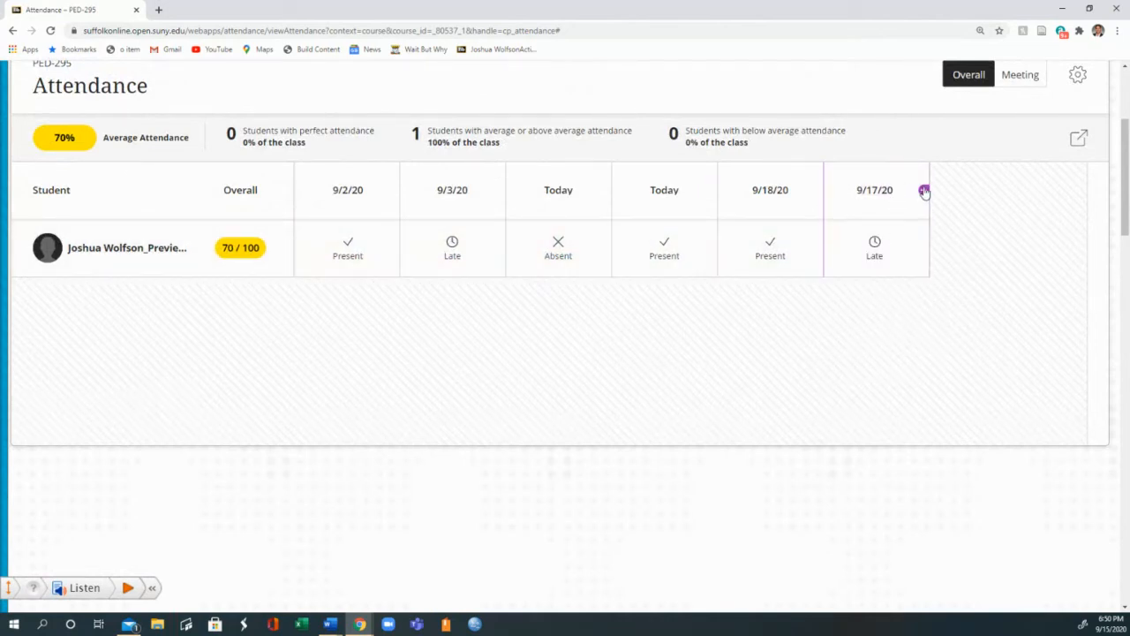
# - Add a meeting dated 9/24/20 after the 9/17/20 column and mark the student Present for it
pyautogui.click(924, 192)
pyautogui.click(991, 195)
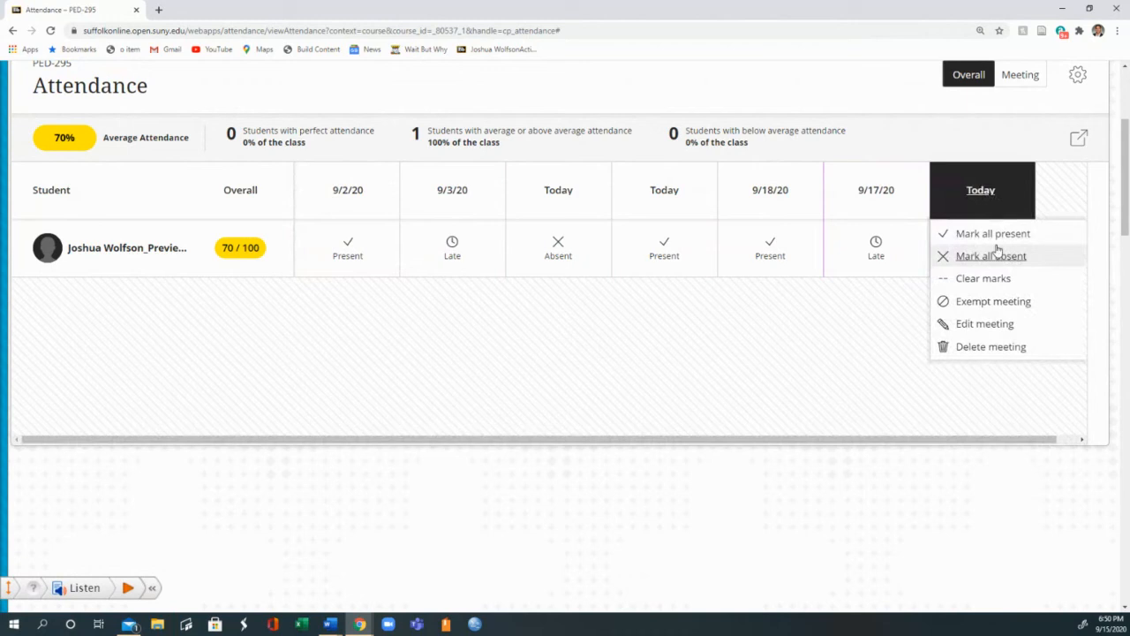
pyautogui.click(988, 322)
pyautogui.click(1030, 344)
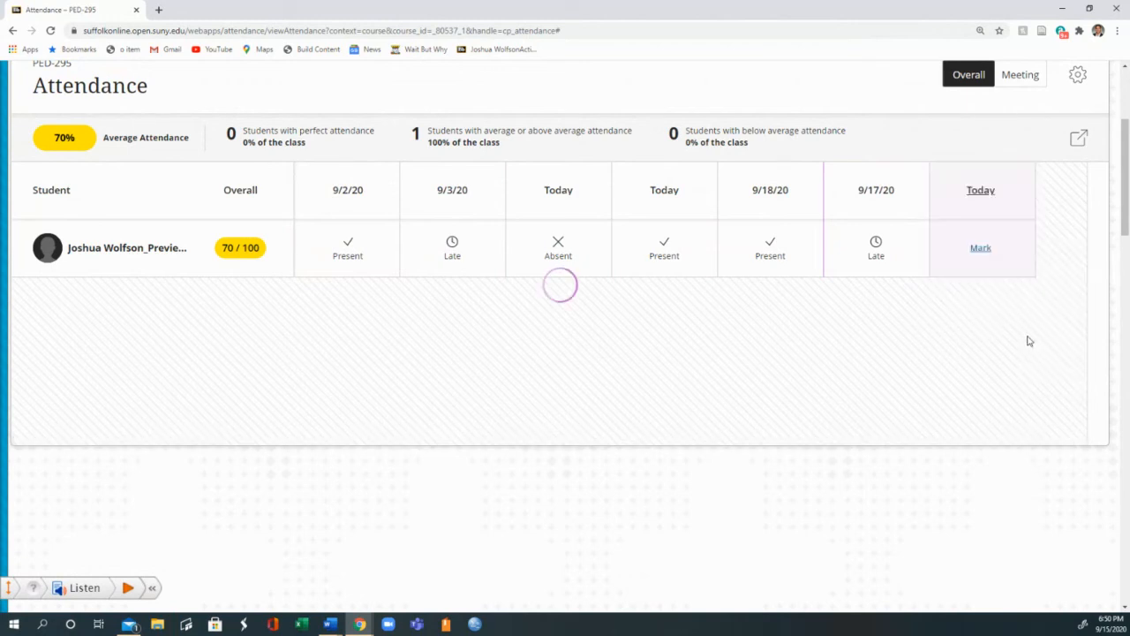
pyautogui.click(982, 250)
pyautogui.click(972, 292)
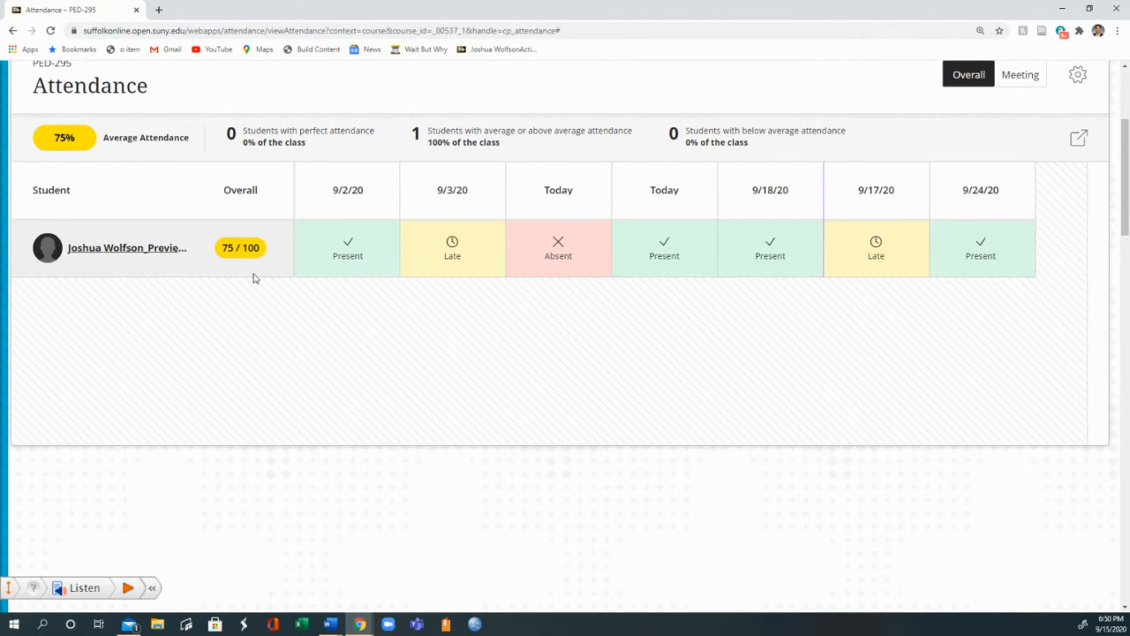
# - Reveal the course menu, open the Full Grade Center and bring the Attendance column into view
pyautogui.click(4, 290)
pyautogui.scroll(-3, 227, 274)
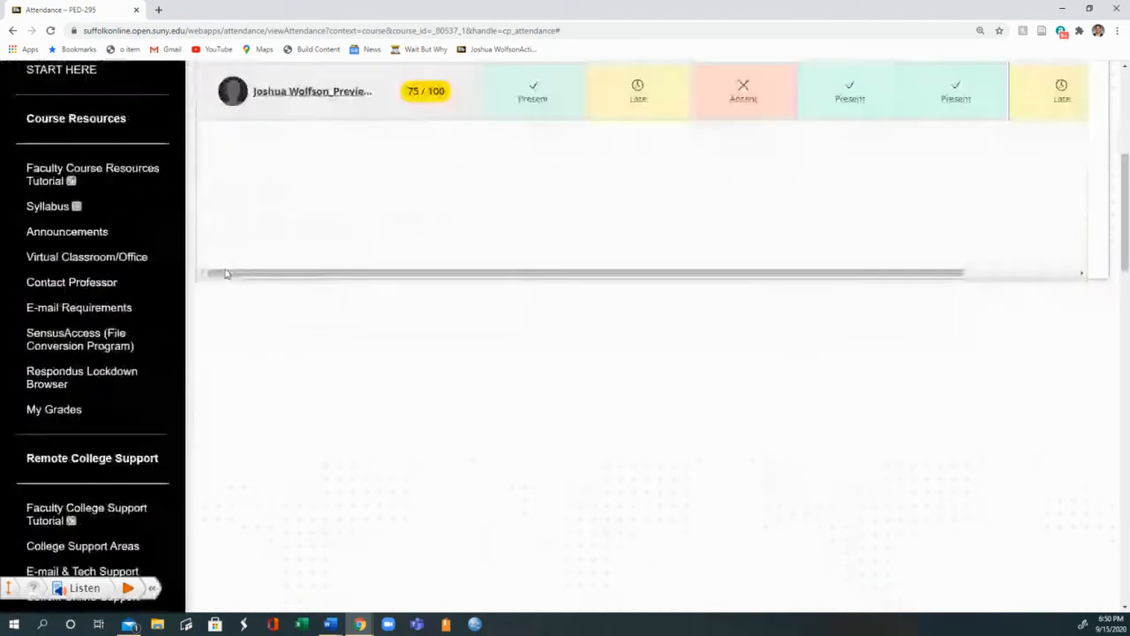
pyautogui.scroll(-10, 132, 291)
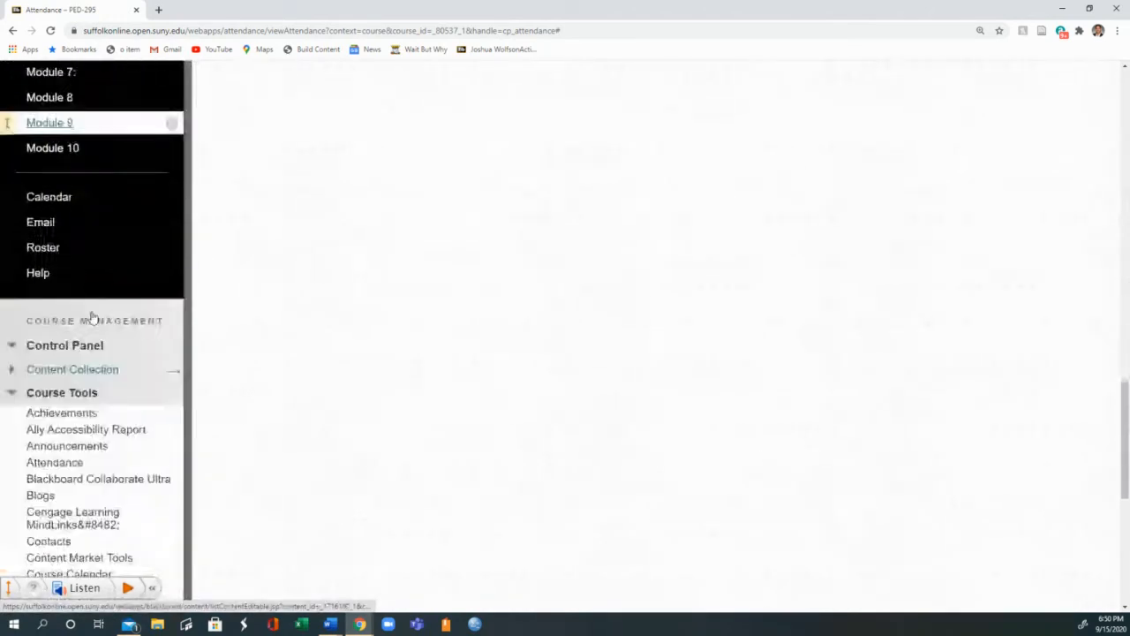
pyautogui.scroll(-1, 92, 335)
pyautogui.click(84, 341)
pyautogui.scroll(5, 90, 318)
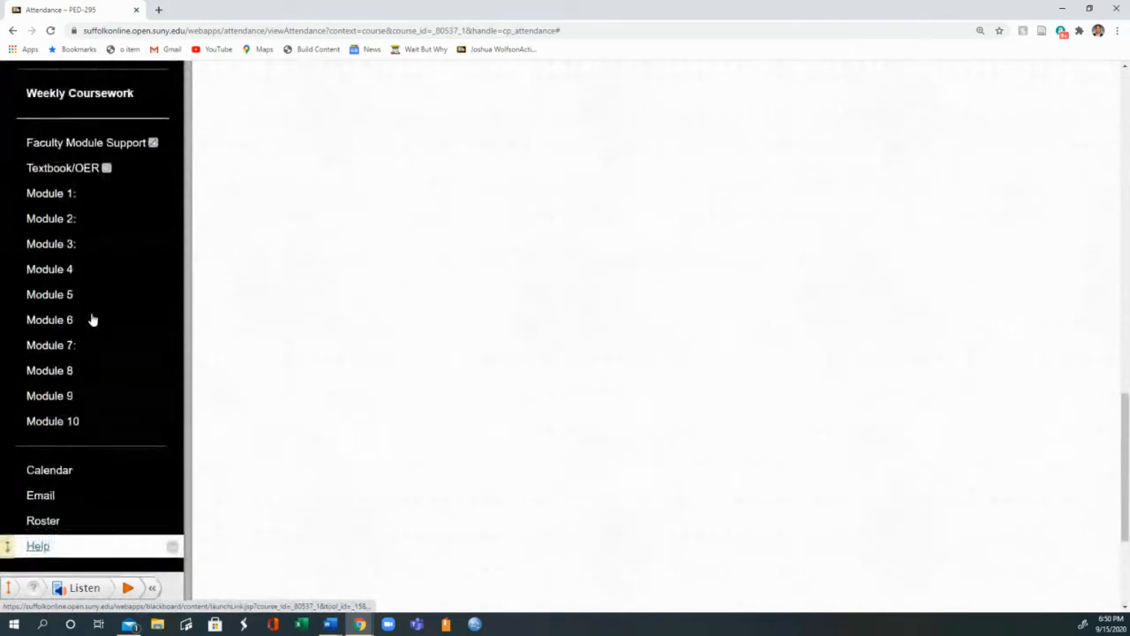
pyautogui.scroll(-3, 92, 319)
pyautogui.click(85, 484)
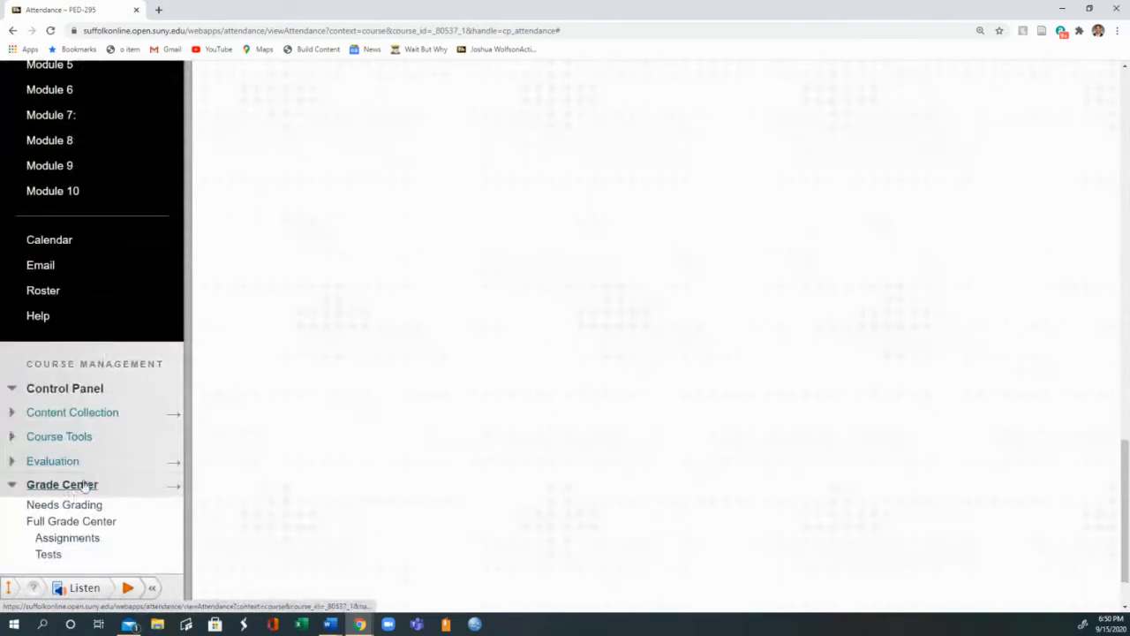
pyautogui.click(85, 521)
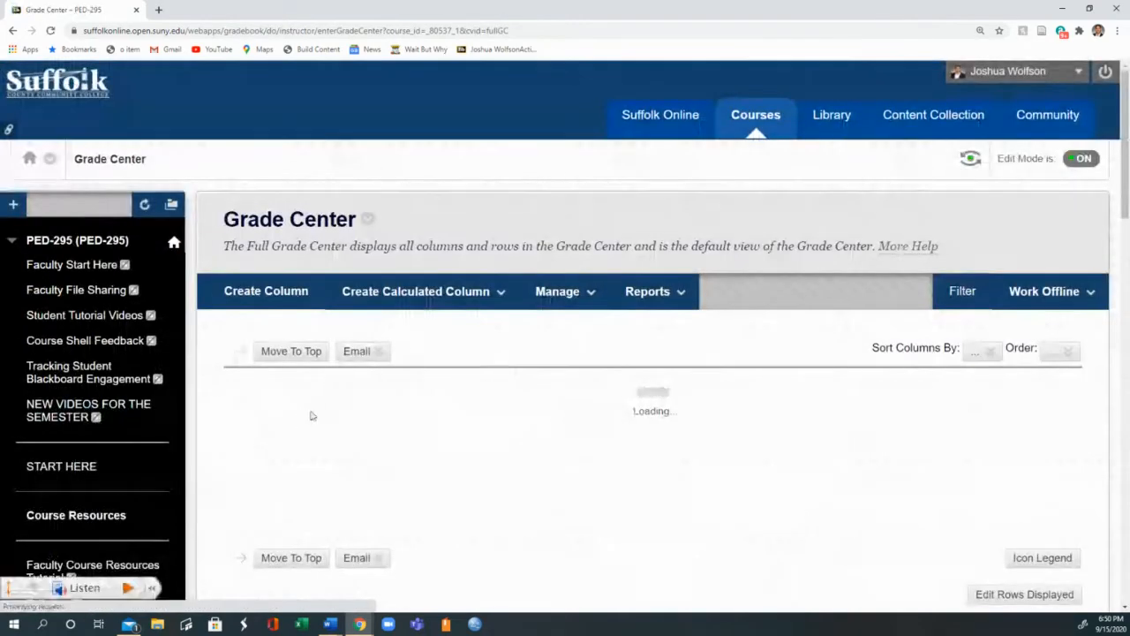
pyautogui.moveTo(618, 439); pyautogui.dragTo(1022, 447)
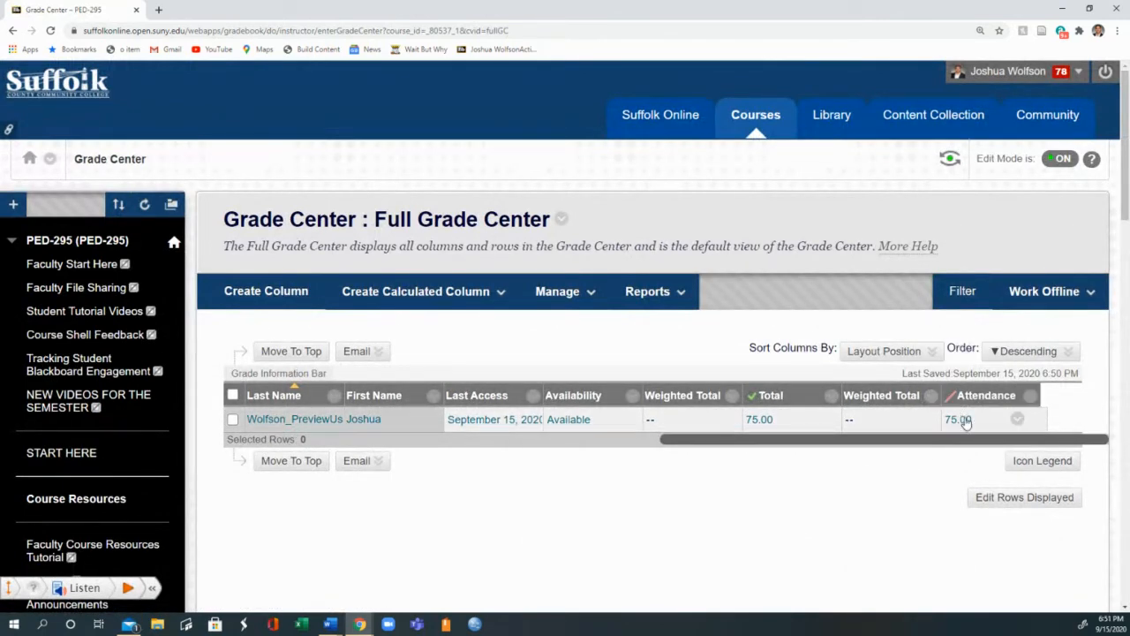
# - View the grade details and Grade History of the student's Attendance grade, and return to the Grade Center
pyautogui.click(967, 424)
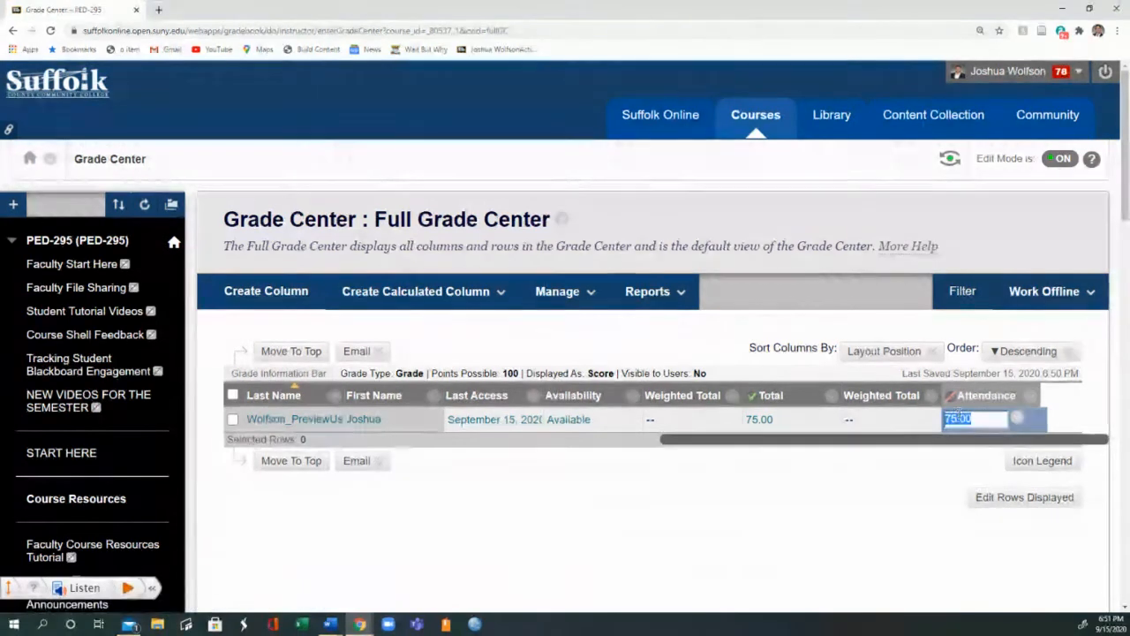
pyautogui.click(1017, 419)
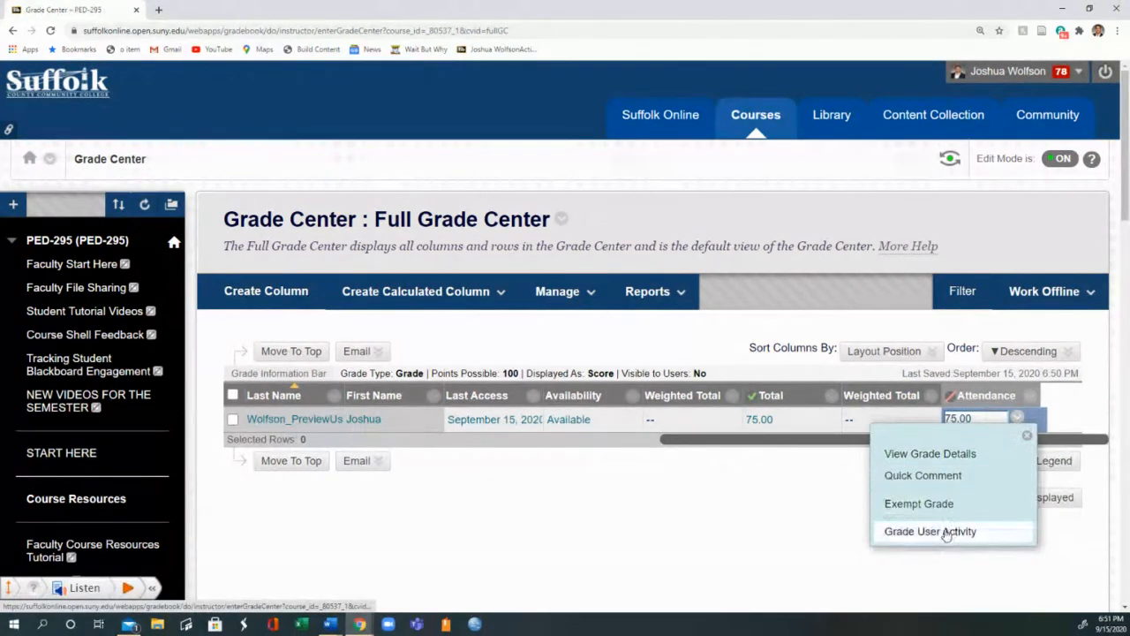
pyautogui.click(925, 454)
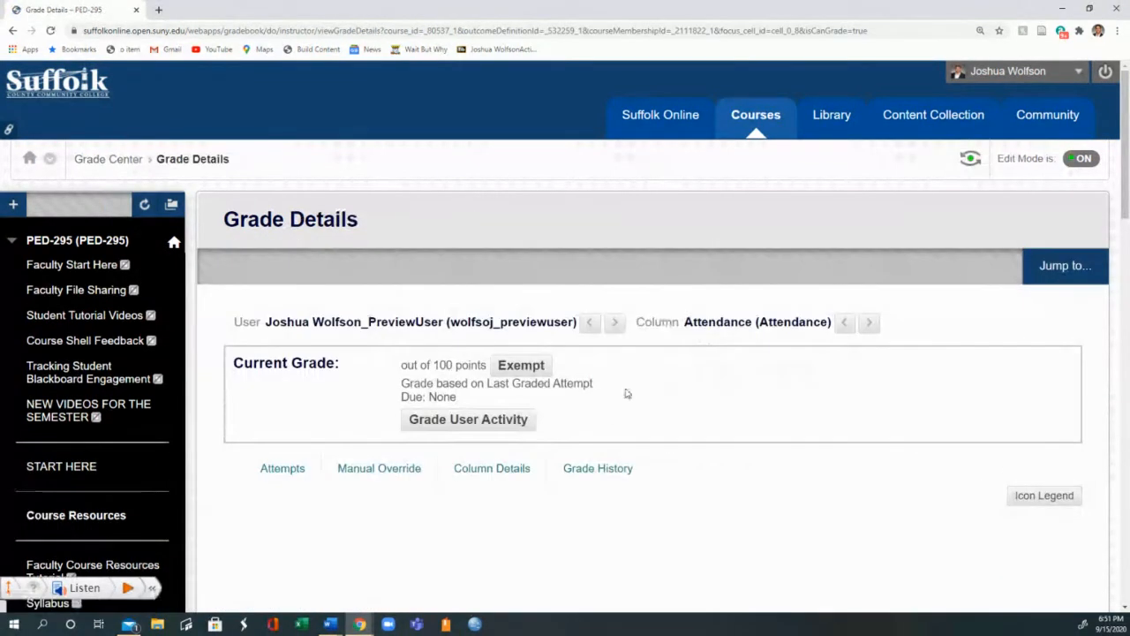
pyautogui.scroll(-2, 618, 397)
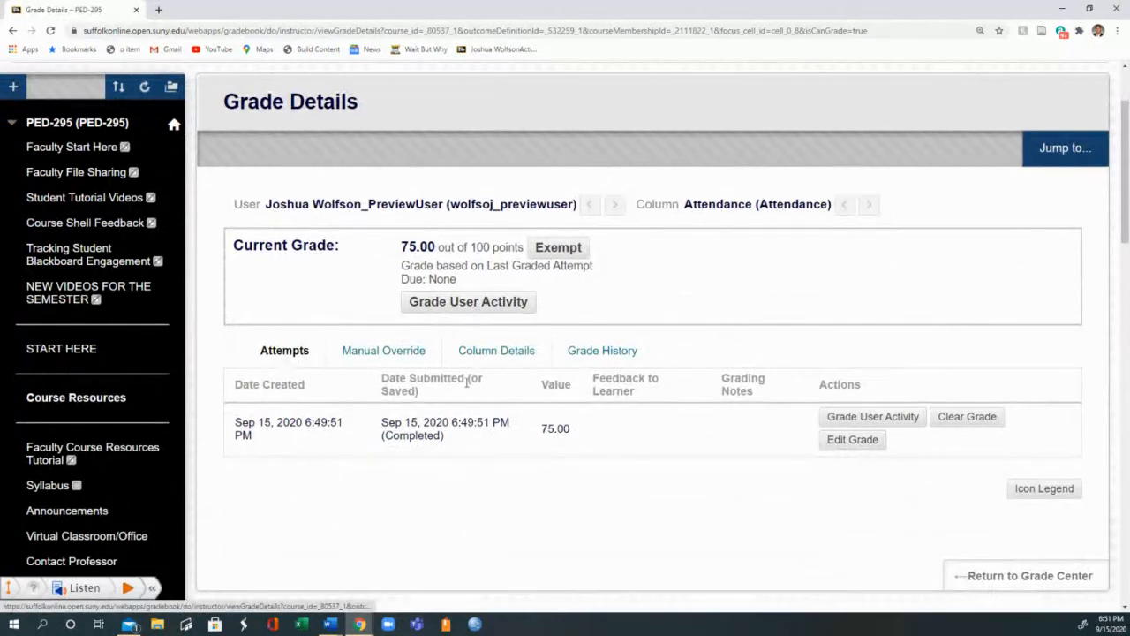
pyautogui.click(589, 351)
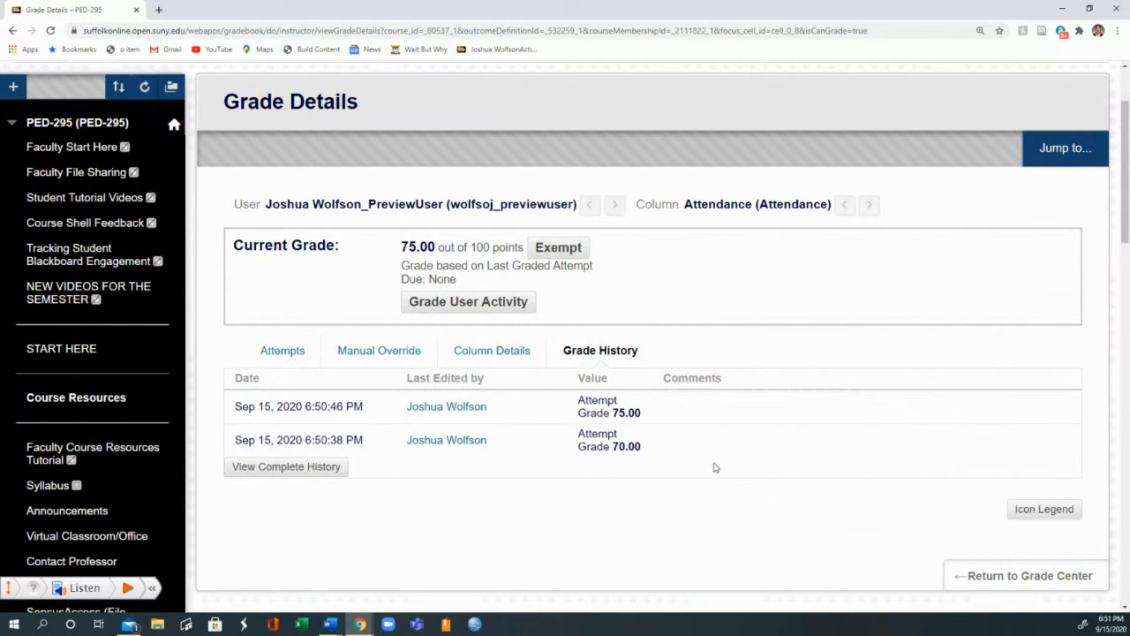
pyautogui.scroll(-1, 716, 468)
pyautogui.click(981, 529)
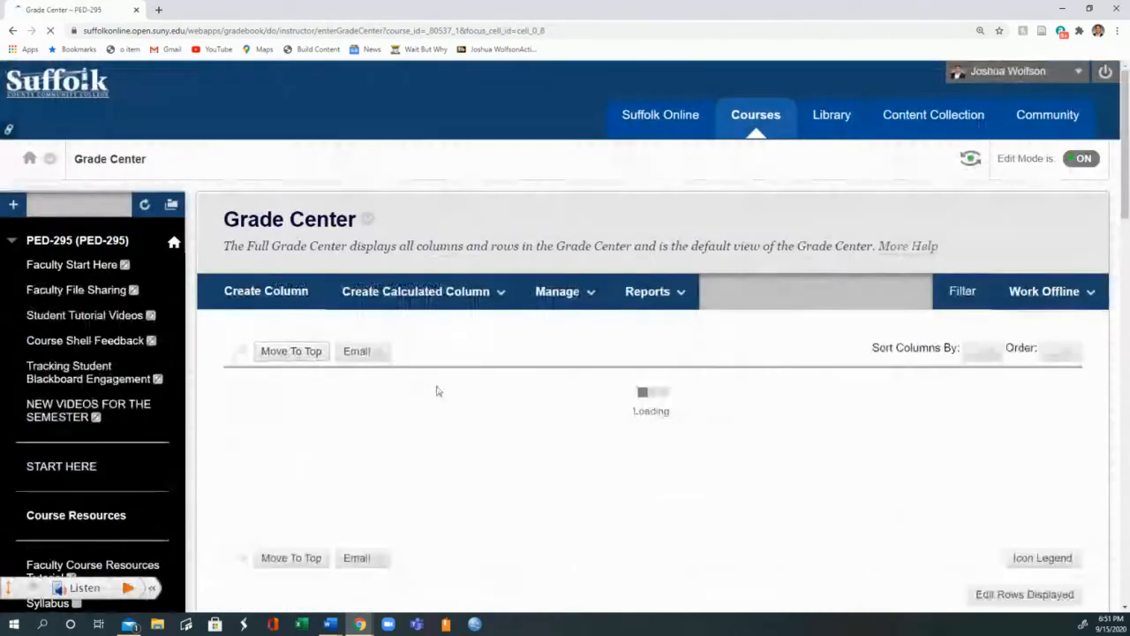
# - Reopen the course's Attendance tool and show the overall attendance across all meetings
pyautogui.scroll(-15, 436, 392)
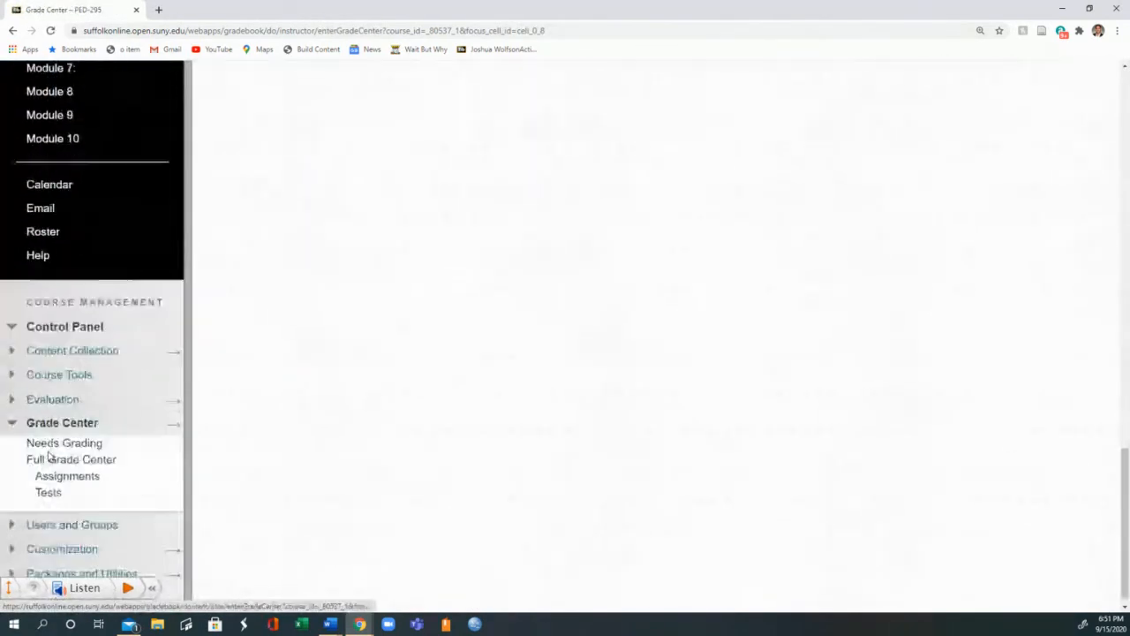
pyautogui.click(66, 360)
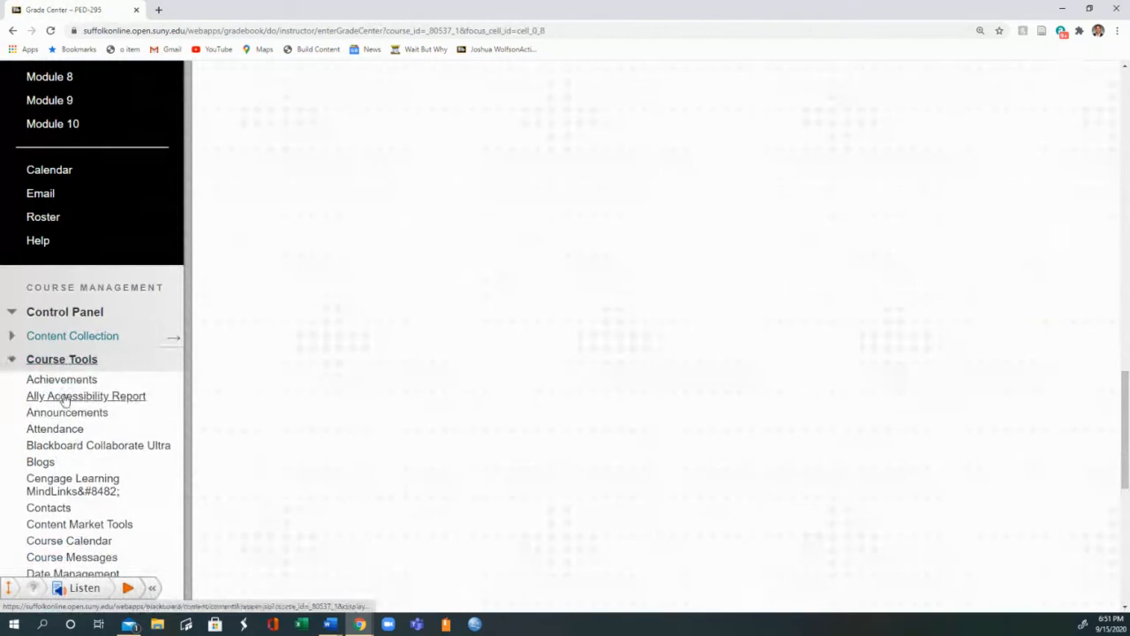
pyautogui.click(58, 430)
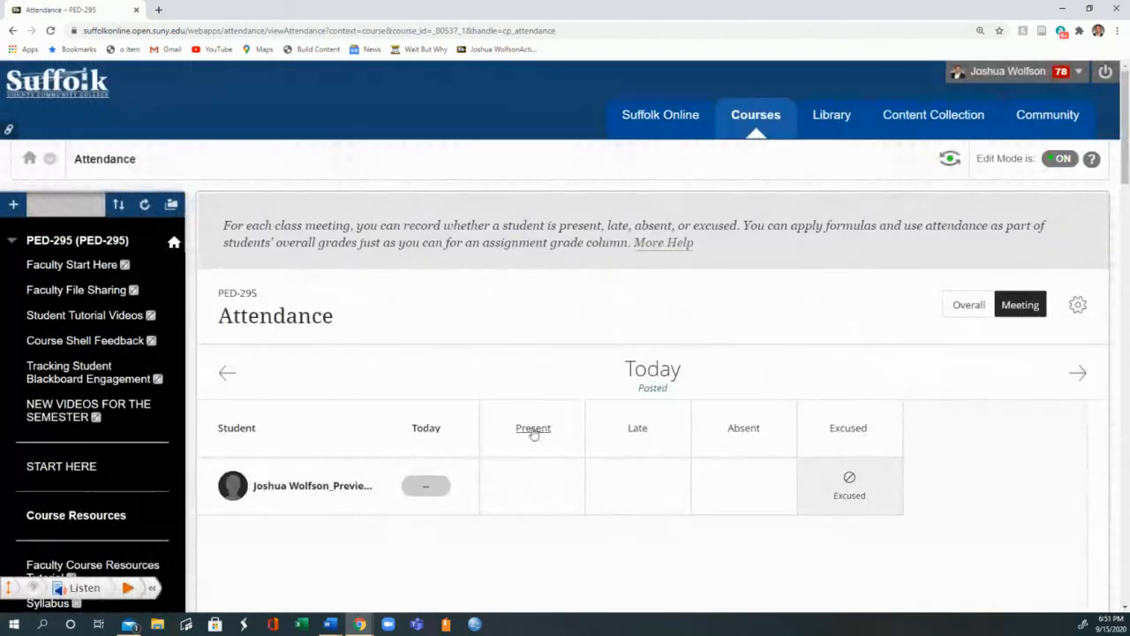
pyautogui.scroll(-2, 934, 419)
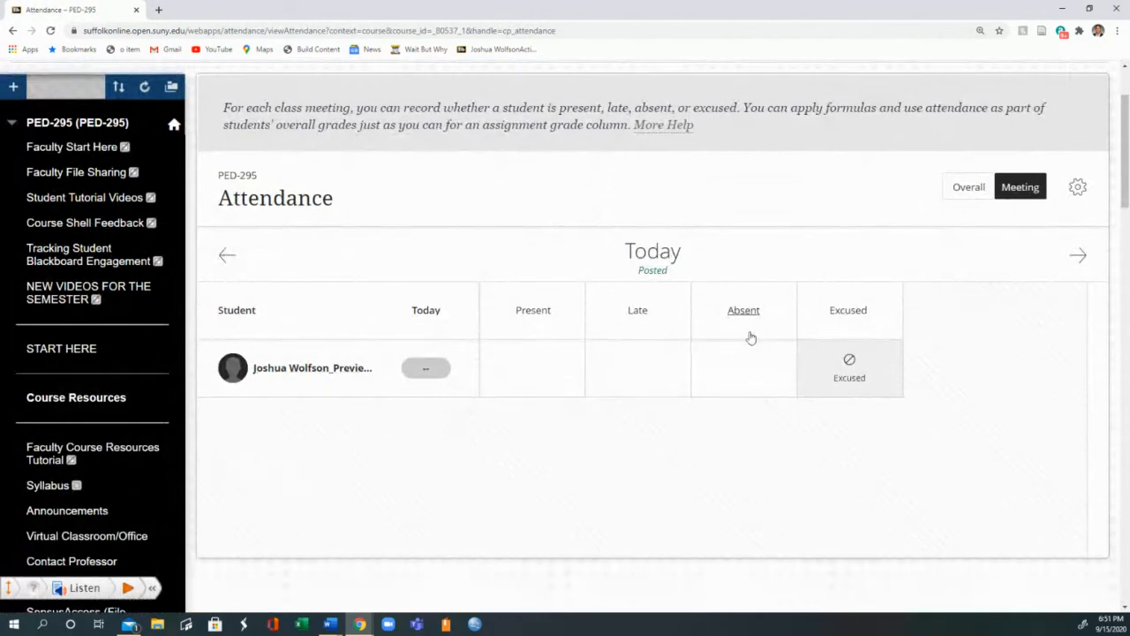
pyautogui.click(969, 189)
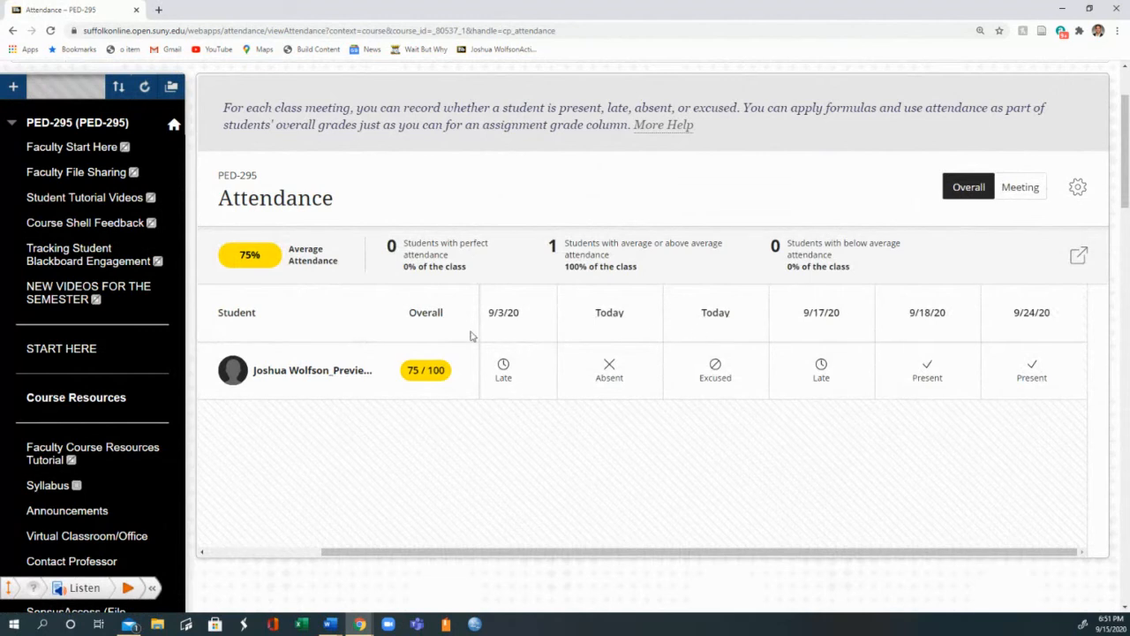
# - Switch to the single-meeting view and page back through the earlier meetings to 9/2/20
pyautogui.click(1030, 185)
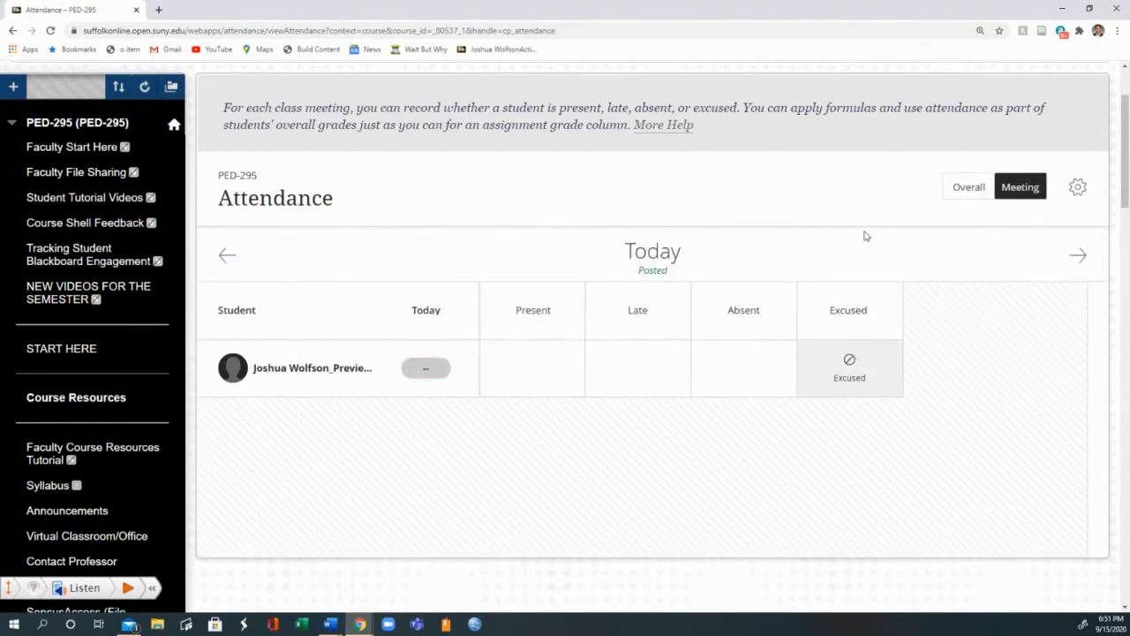
pyautogui.click(226, 262)
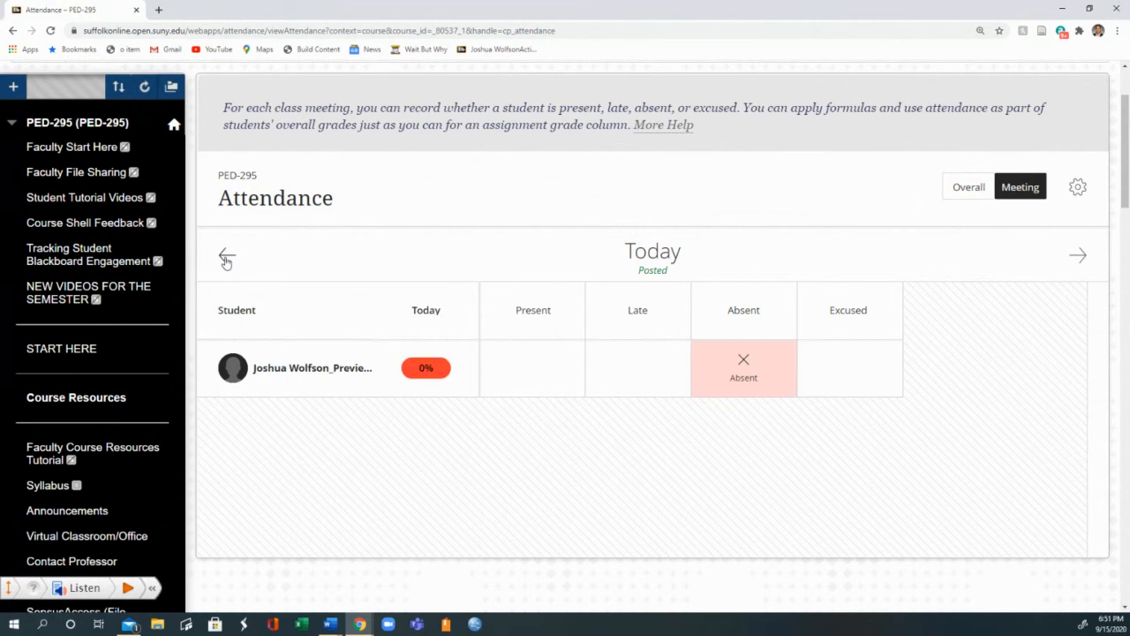
pyautogui.click(226, 262)
pyautogui.click(226, 262)
pyautogui.click(227, 263)
pyautogui.doubleClick(227, 263)
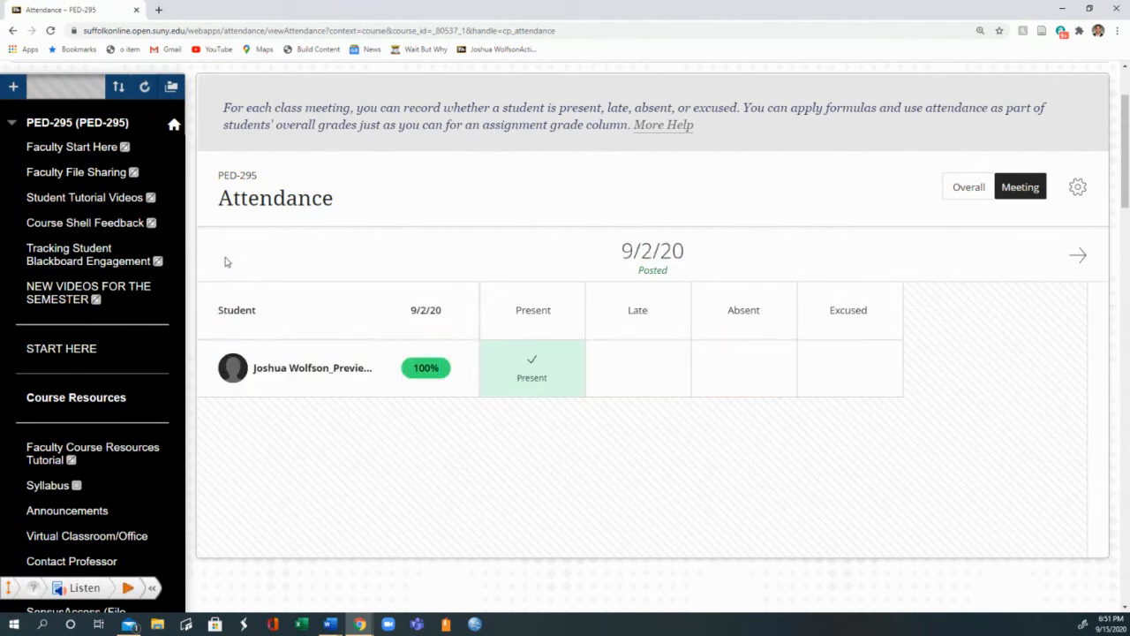
# - Page forward through the meetings after 9/2/20 and return to the overall attendance view
pyautogui.click(1078, 257)
pyautogui.click(1079, 258)
pyautogui.click(1080, 259)
pyautogui.click(969, 188)
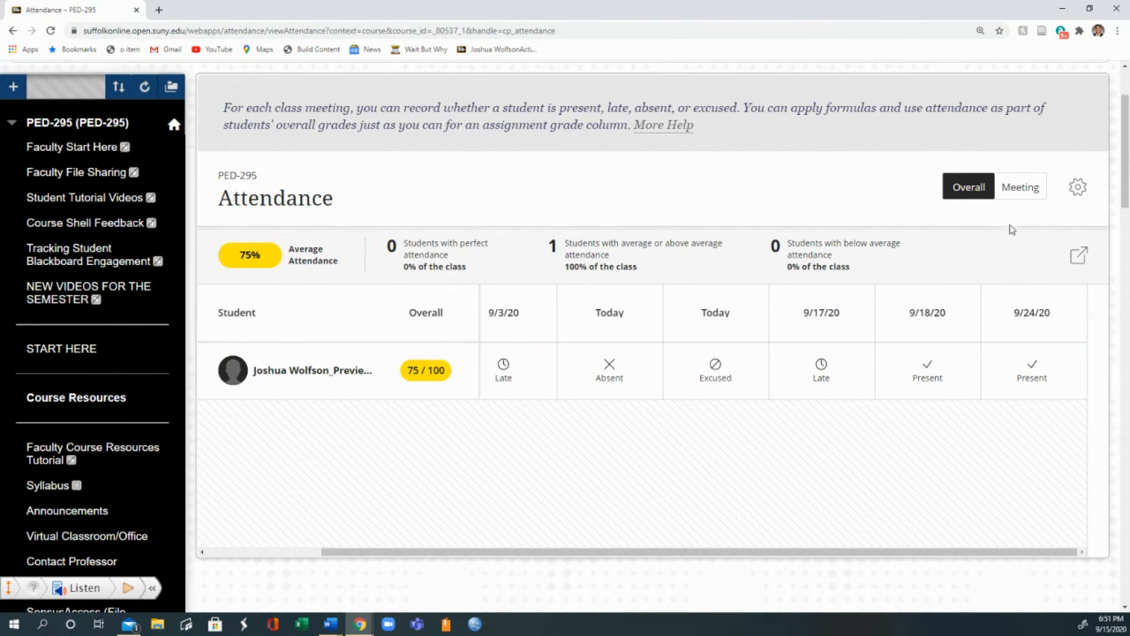
# - Look at the 9/2/20 meeting's attendance once more in the single-meeting view and go back to the overall view
pyautogui.click(1020, 192)
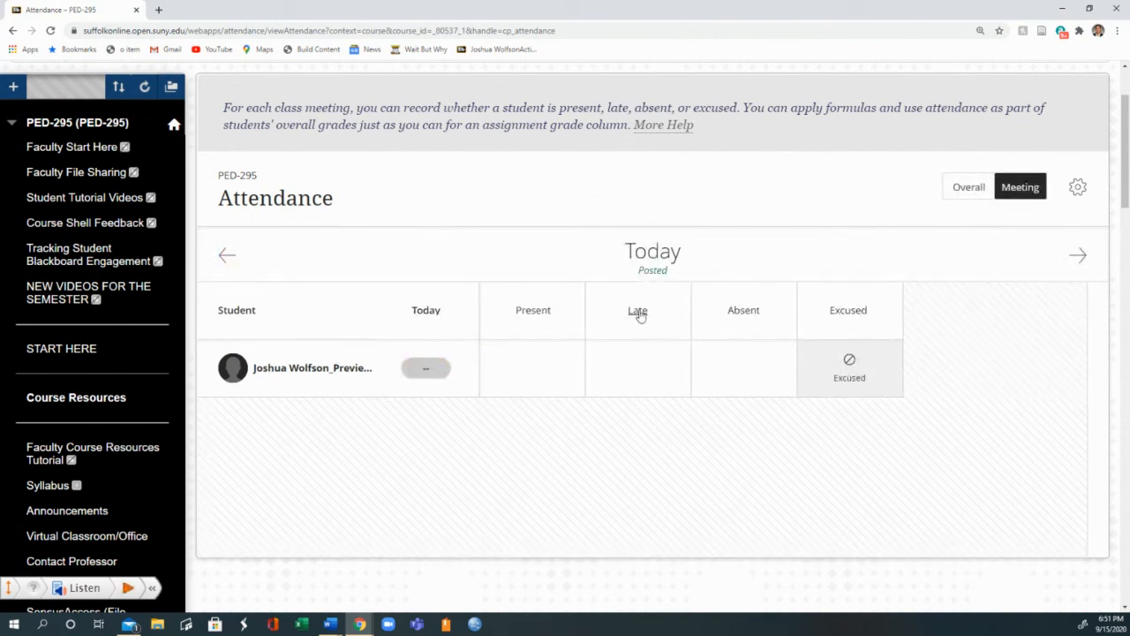
pyautogui.click(228, 258)
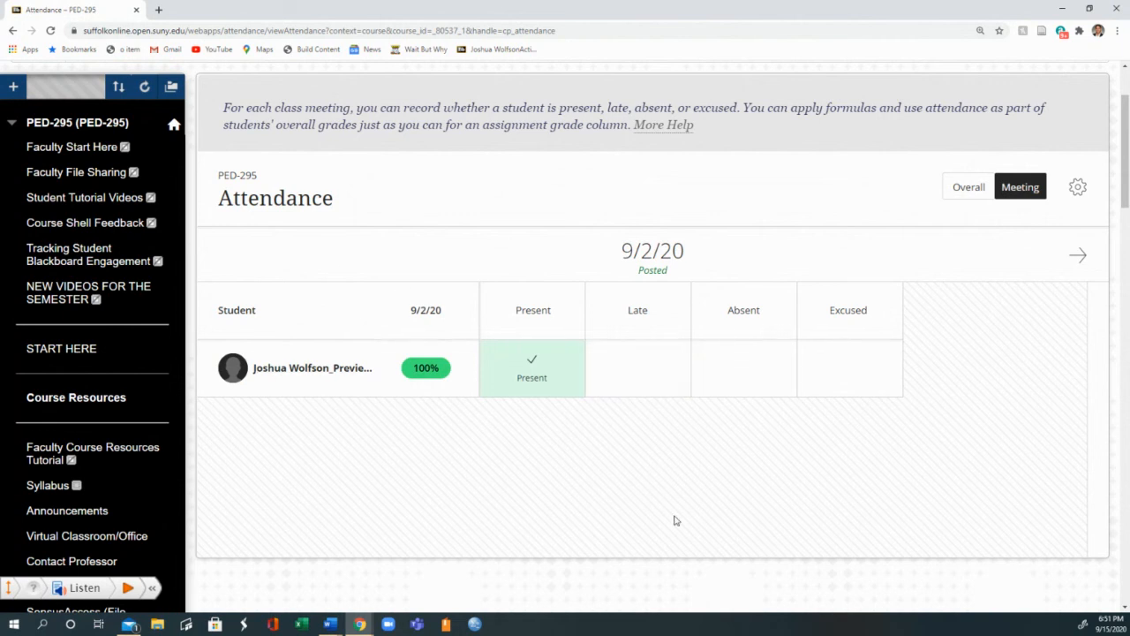
pyautogui.click(964, 182)
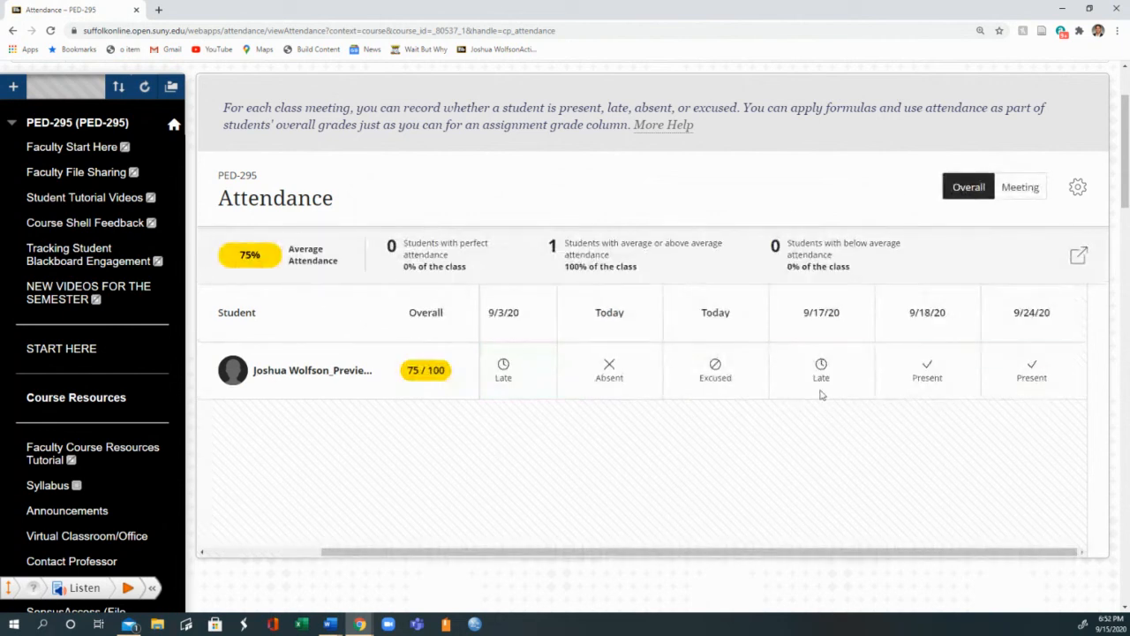